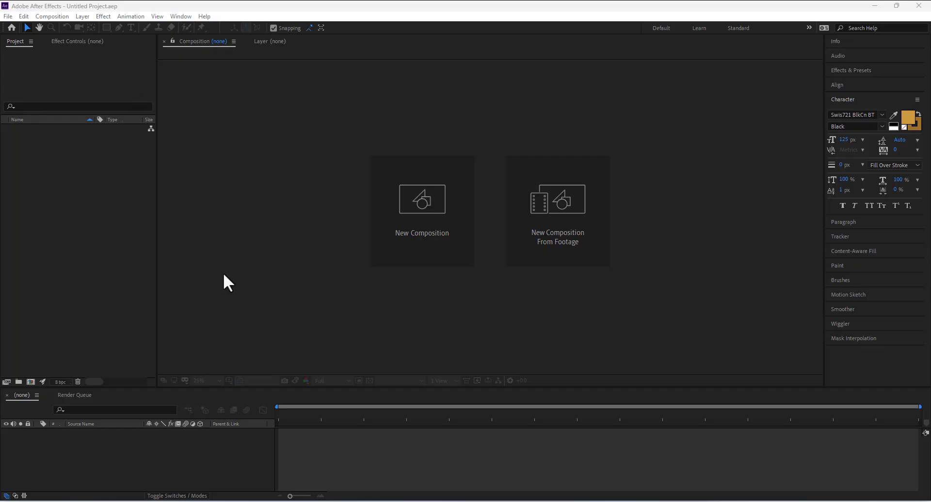
Create a new composition using the HDTV 1080 24 preset.
{"action": "left_click", "coordinate": [438, 223]}
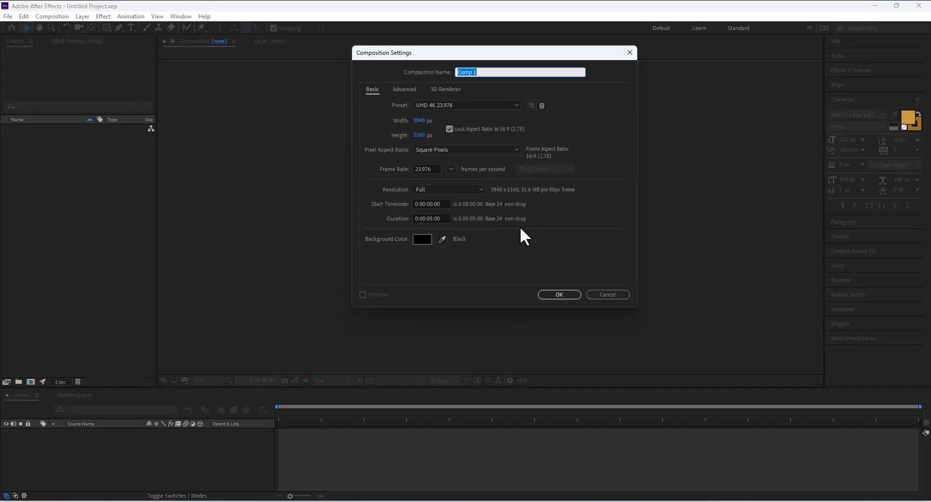
{"action": "left_click", "coordinate": [516, 105]}
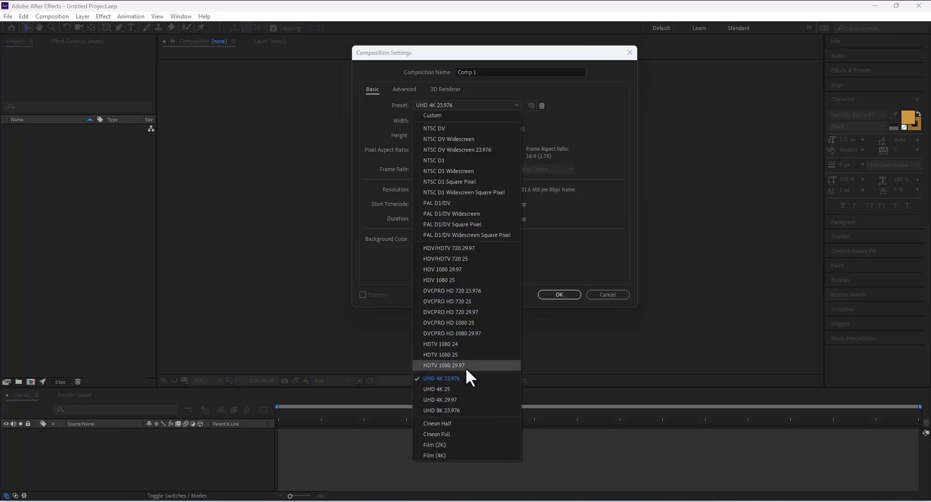
{"action": "left_click", "coordinate": [463, 346]}
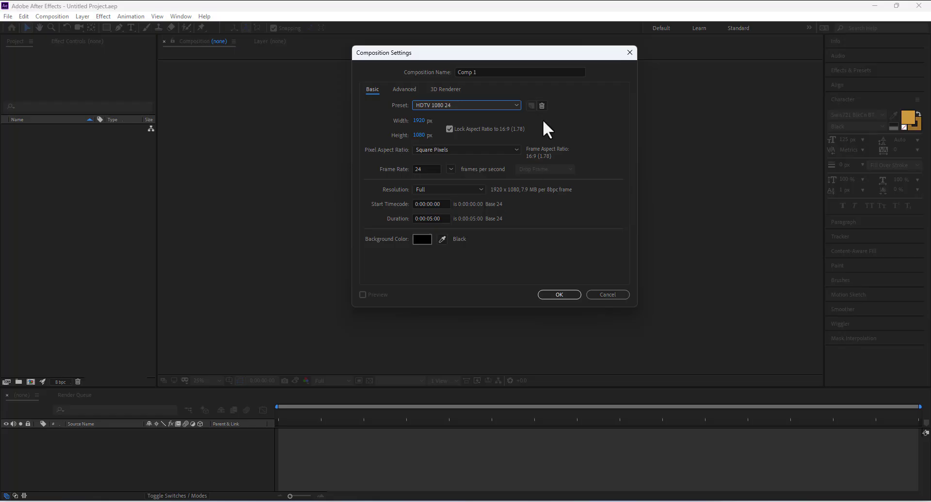
{"action": "left_click", "coordinate": [559, 294]}
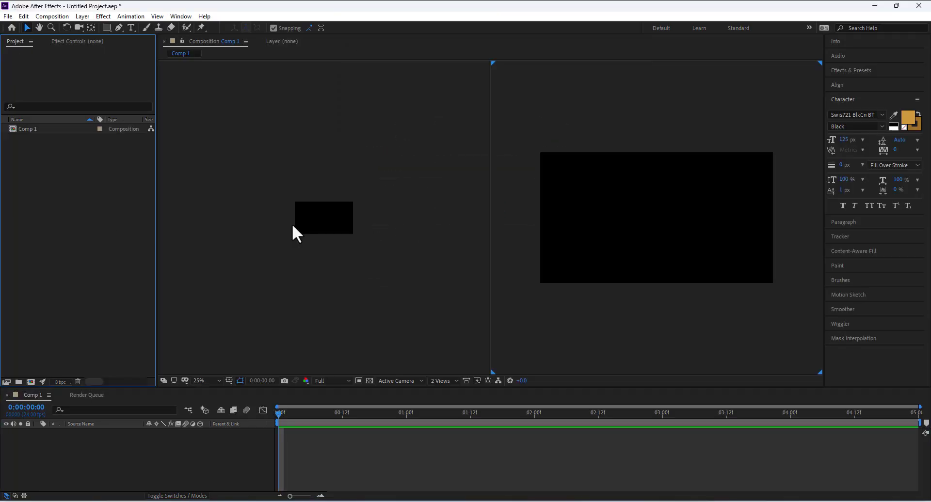
Switch the composition viewer from two views to 1 View.
{"action": "left_click", "coordinate": [346, 382]}
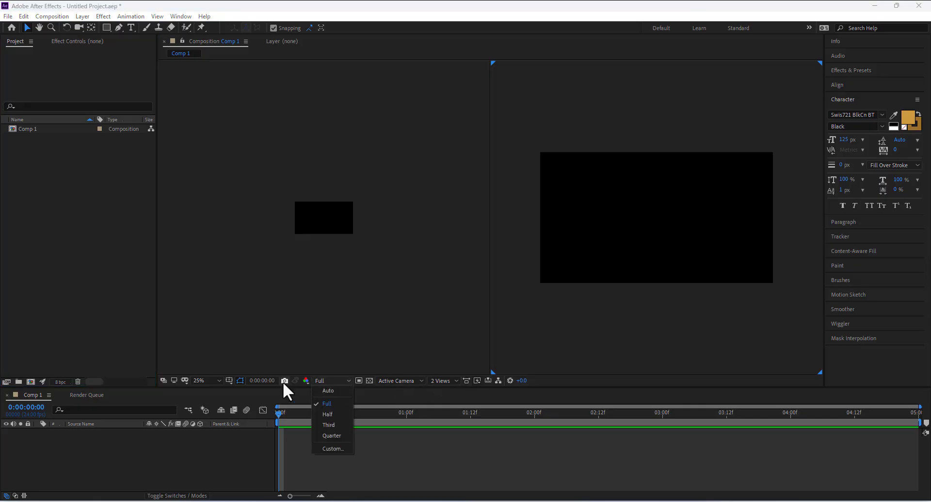
{"action": "left_click", "coordinate": [446, 382]}
{"action": "left_click", "coordinate": [446, 390]}
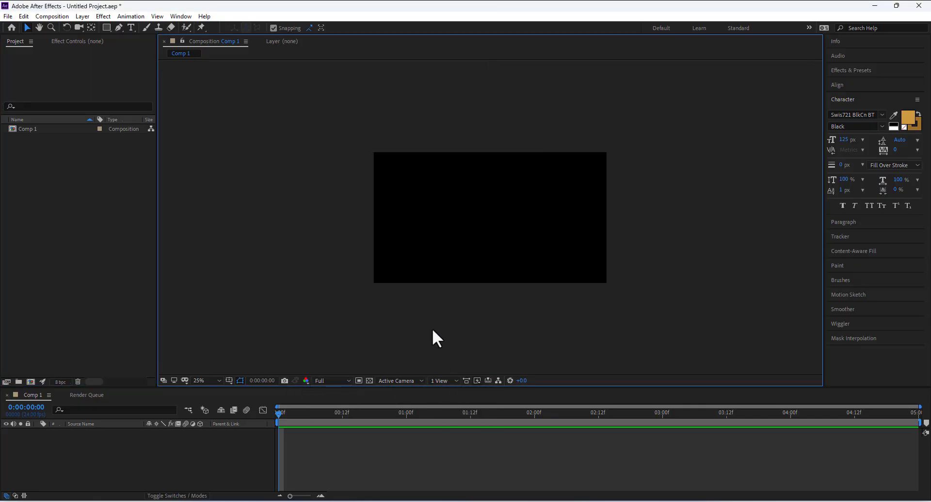
{"action": "scroll", "coordinate": [445, 249], "scroll_direction": "up", "scroll_amount": 2}
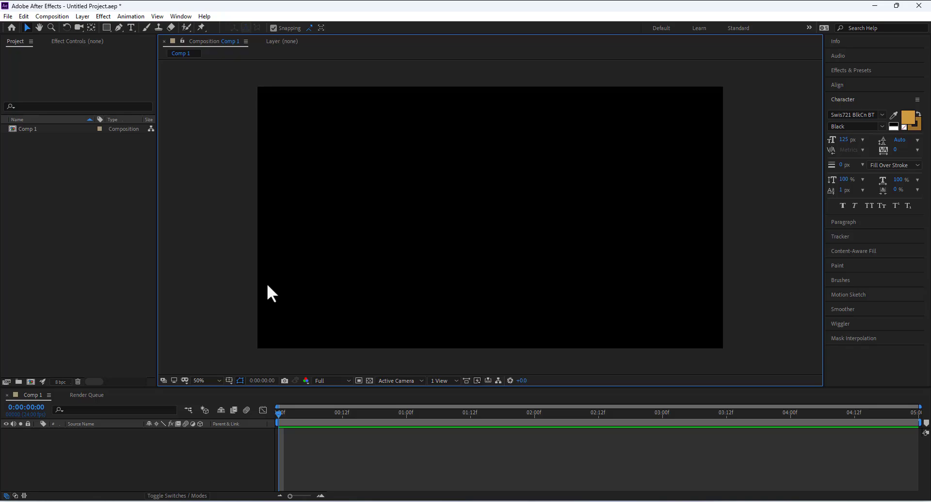
{"action": "right_click", "coordinate": [27, 182]}
{"action": "mouse_move", "coordinate": [76, 232]}
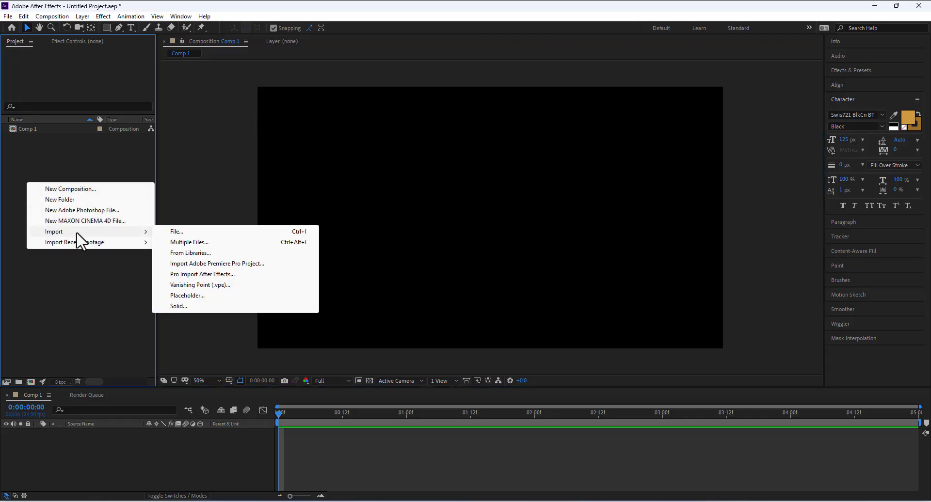
{"action": "left_click", "coordinate": [186, 232]}
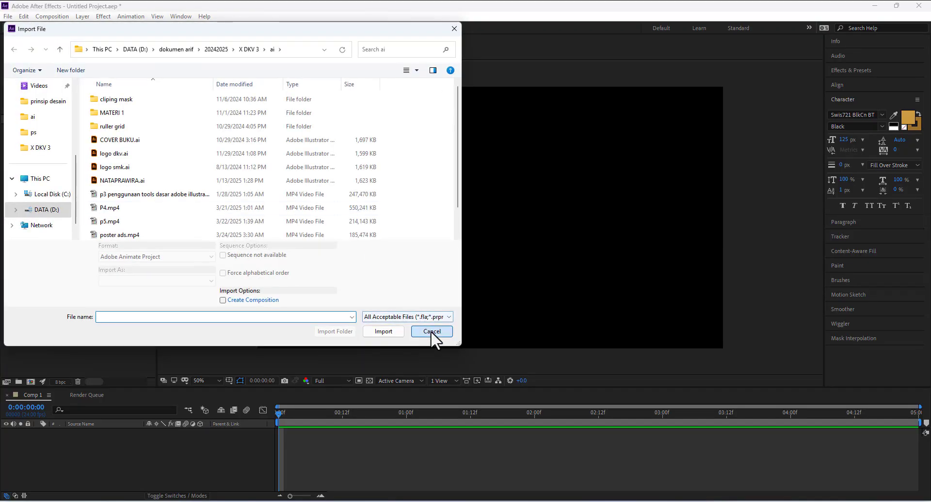
{"action": "left_click", "coordinate": [431, 330]}
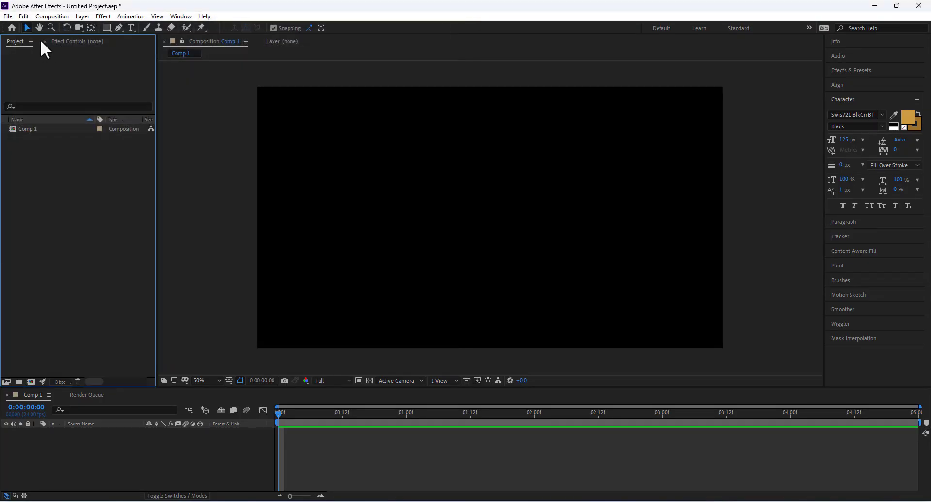
Import COVER BUKU.ai and logo dkv.ai together into the project as footage.
{"action": "left_click", "coordinate": [7, 17]}
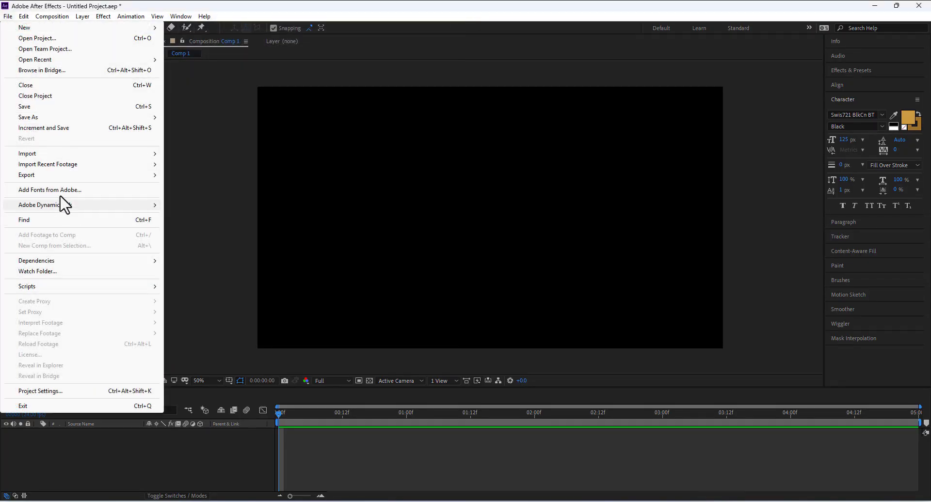
{"action": "mouse_move", "coordinate": [61, 155]}
{"action": "left_click", "coordinate": [187, 153]}
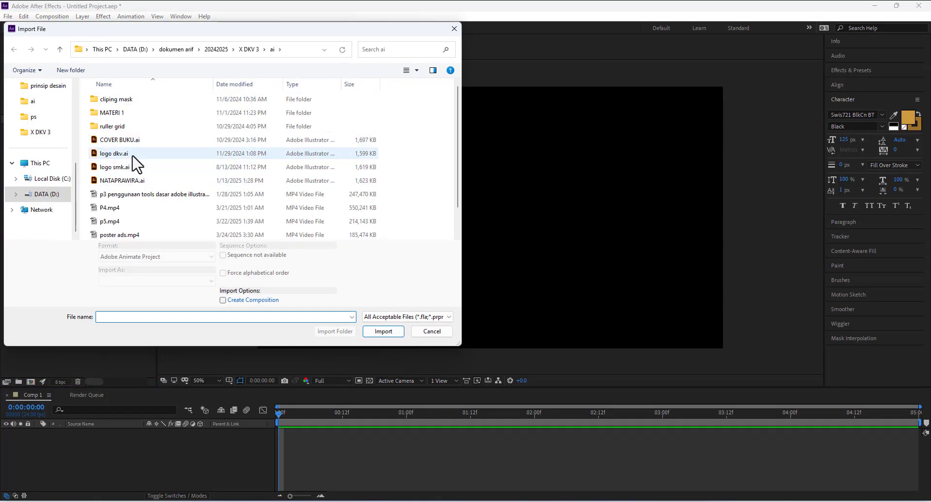
{"action": "left_click", "coordinate": [133, 156]}
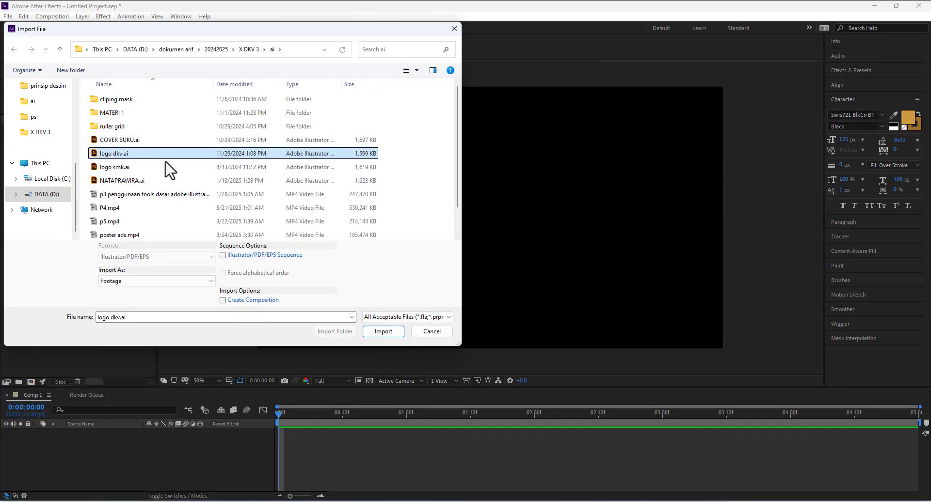
{"action": "left_click", "coordinate": [140, 141], "text": "ctrl"}
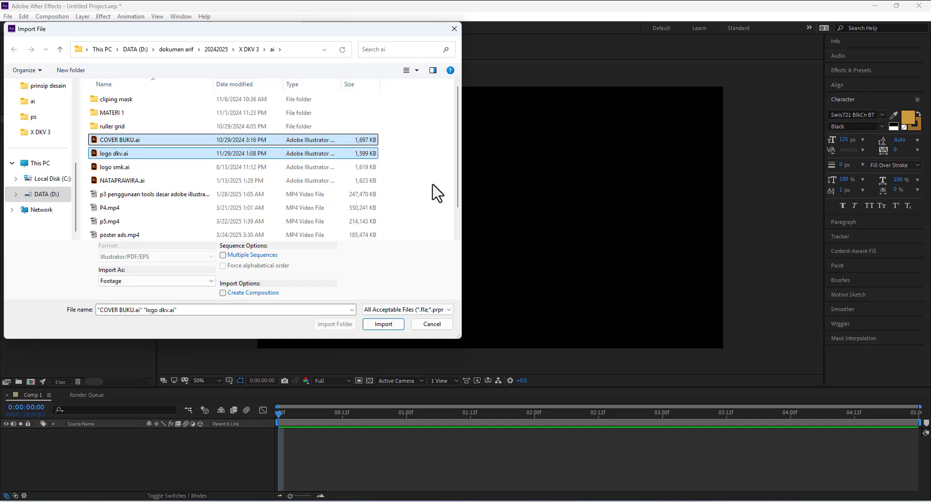
{"action": "left_click", "coordinate": [381, 324]}
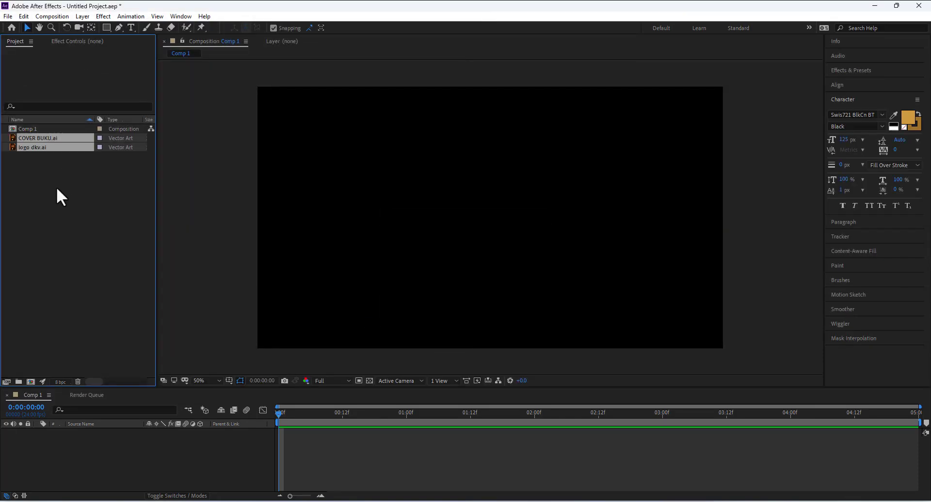
Add both COVER BUKU.ai and logo dkv.ai to the Comp 1 timeline as layers.
{"action": "left_click", "coordinate": [49, 141]}
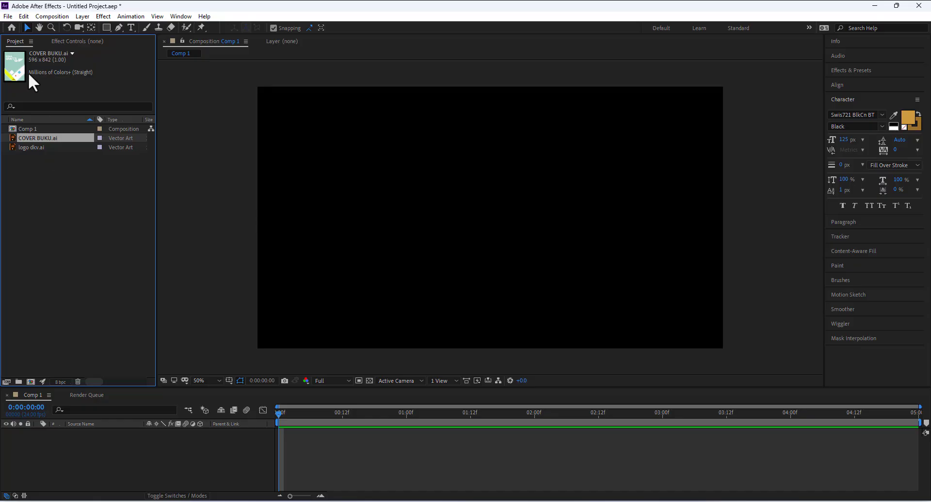
{"action": "left_click", "coordinate": [41, 147]}
{"action": "left_click", "coordinate": [48, 138], "text": "shift"}
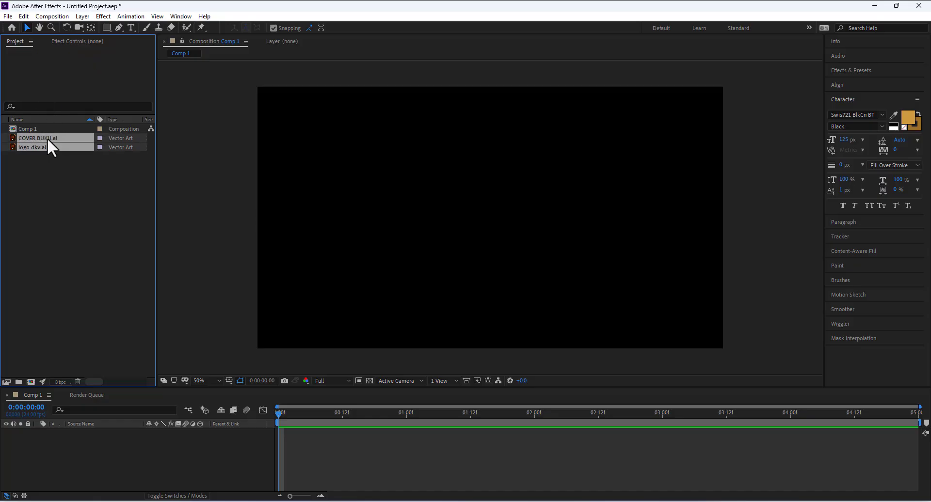
{"action": "left_click_drag", "start_coordinate": [47, 140], "coordinate": [59, 441]}
{"action": "left_click", "coordinate": [639, 241]}
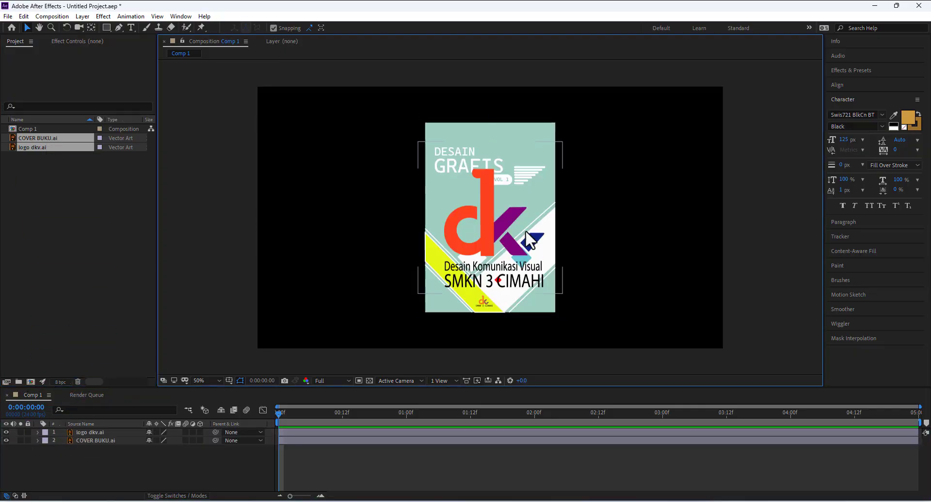
Move the book cover and logo layers around the frame, placing the logo over the cover slightly right of the frame's centre.
{"action": "left_click", "coordinate": [498, 232]}
{"action": "left_click", "coordinate": [214, 183]}
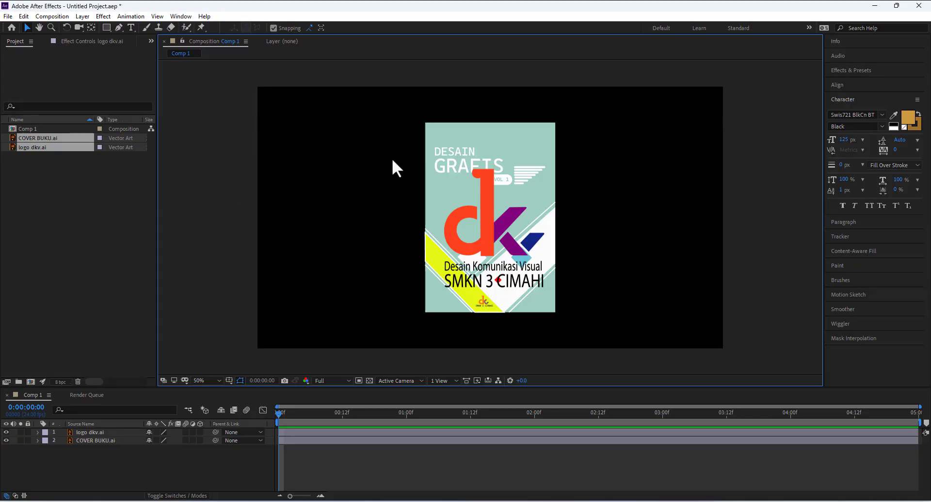
{"action": "left_click_drag", "start_coordinate": [481, 168], "coordinate": [343, 176]}
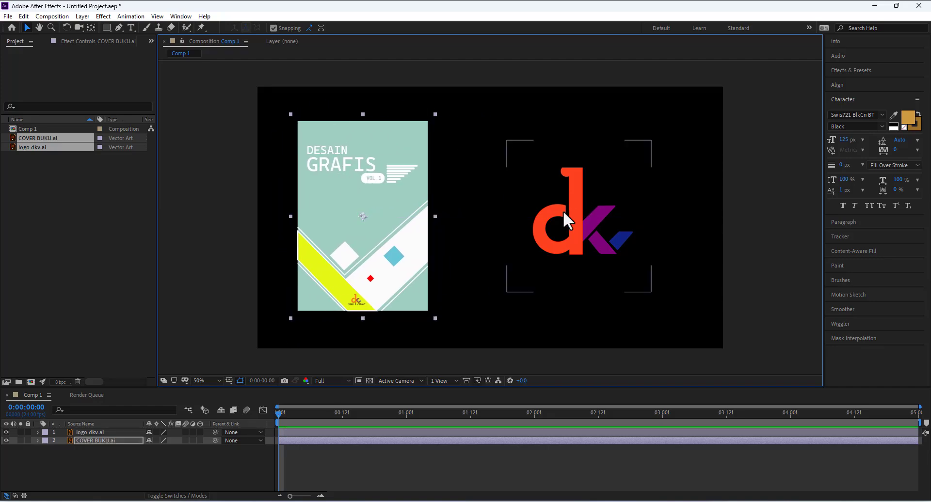
{"action": "left_click_drag", "start_coordinate": [563, 211], "coordinate": [356, 208]}
{"action": "left_click_drag", "start_coordinate": [368, 136], "coordinate": [524, 141]}
{"action": "left_click_drag", "start_coordinate": [388, 226], "coordinate": [546, 216]}
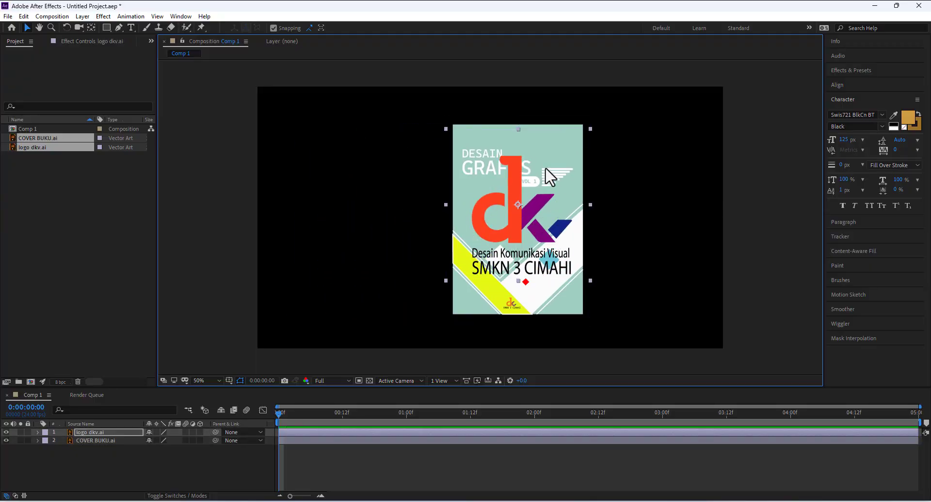
{"action": "left_click_drag", "start_coordinate": [520, 180], "coordinate": [519, 194]}
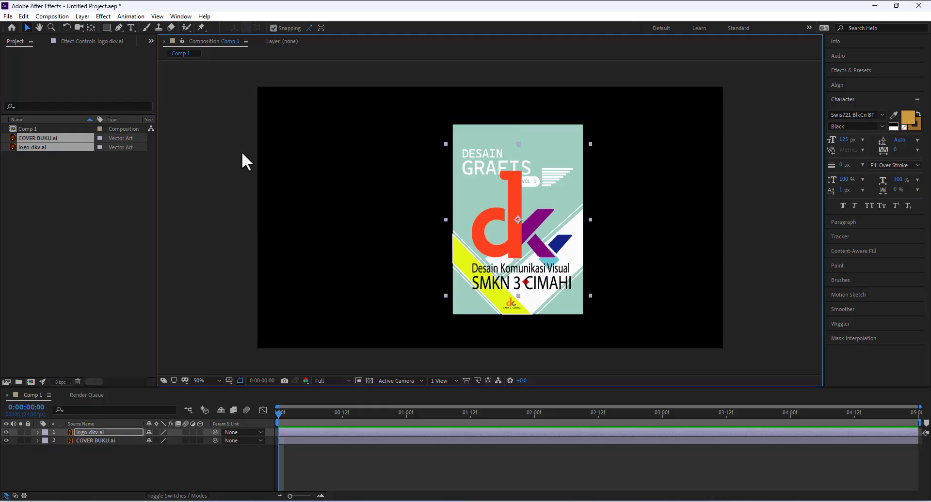
Pan the composition view with the Hand tool without moving any layer.
{"action": "left_click", "coordinate": [40, 31]}
{"action": "left_click", "coordinate": [28, 27]}
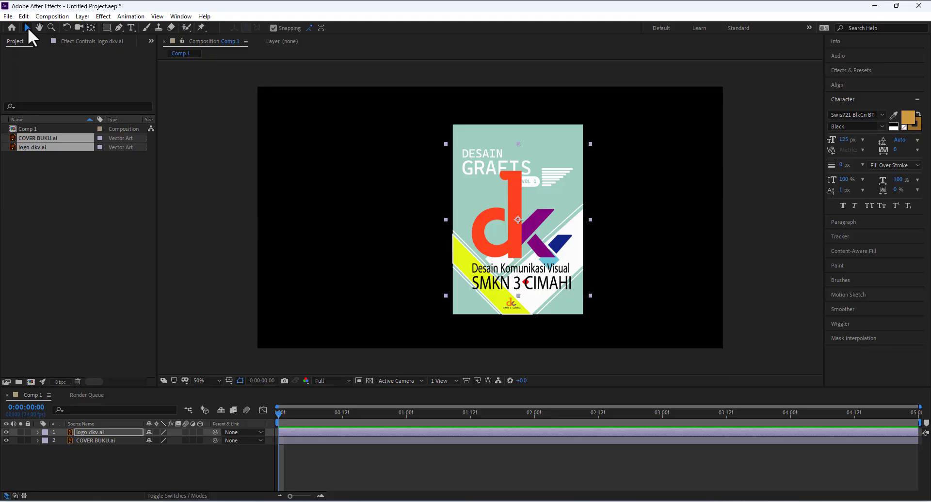
{"action": "left_click", "coordinate": [243, 33]}
{"action": "key", "text": "h"}
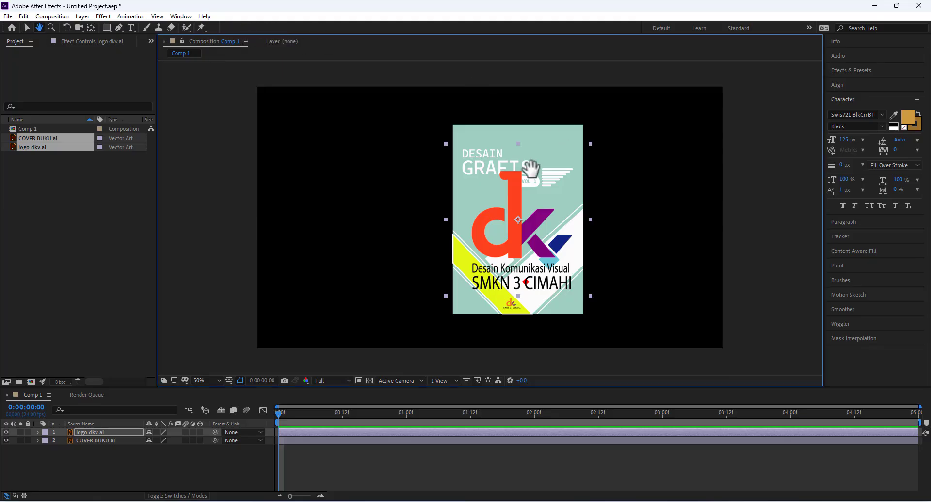
{"action": "mouse_move", "coordinate": [492, 171]}
{"action": "left_mouse_down"}
{"action": "mouse_move", "coordinate": [417, 183]}
{"action": "mouse_move", "coordinate": [528, 173]}
{"action": "mouse_move", "coordinate": [494, 161]}
{"action": "left_mouse_up"}
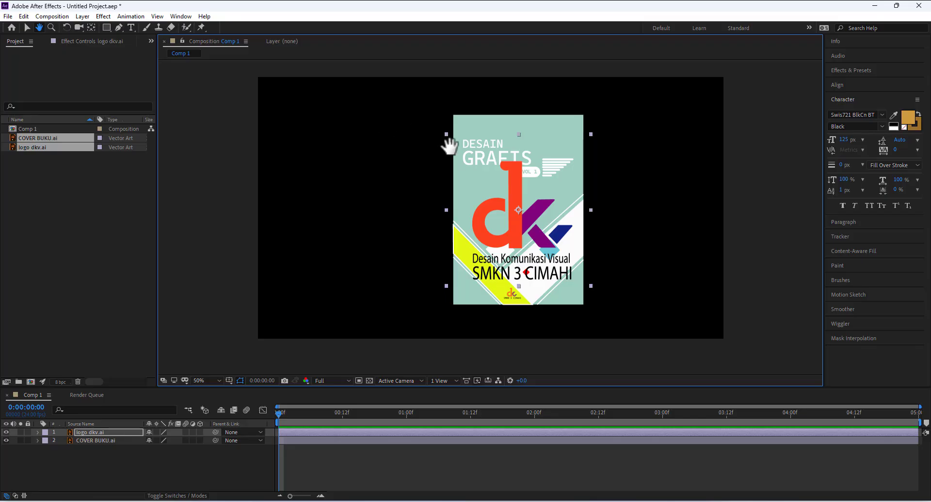
{"action": "left_click_drag", "start_coordinate": [432, 180], "coordinate": [451, 193]}
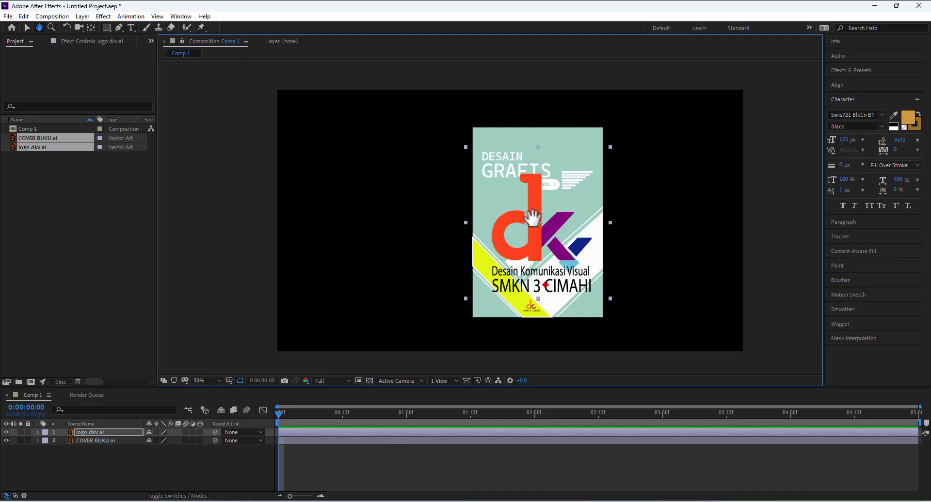
Magnify the logo to 200% with the Zoom tool, and return the view to 50%.
{"action": "left_click", "coordinate": [51, 27]}
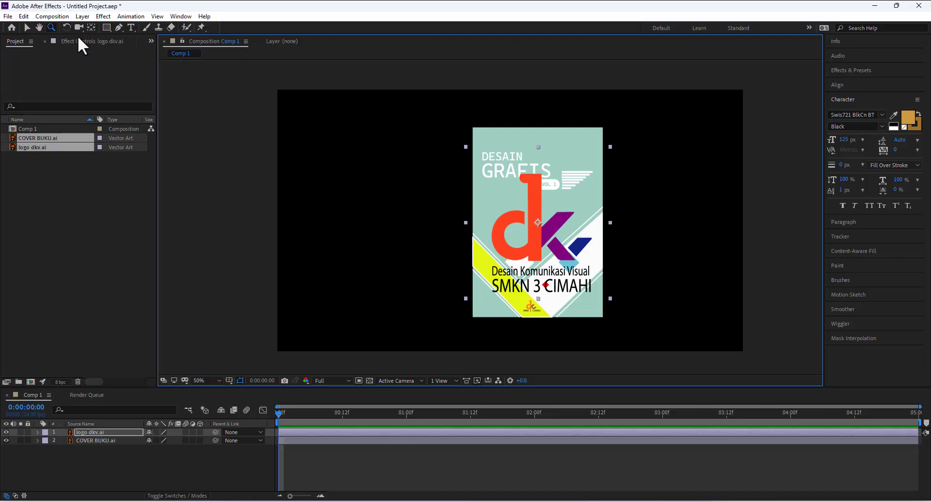
{"action": "left_click", "coordinate": [516, 219]}
{"action": "left_click", "coordinate": [517, 218]}
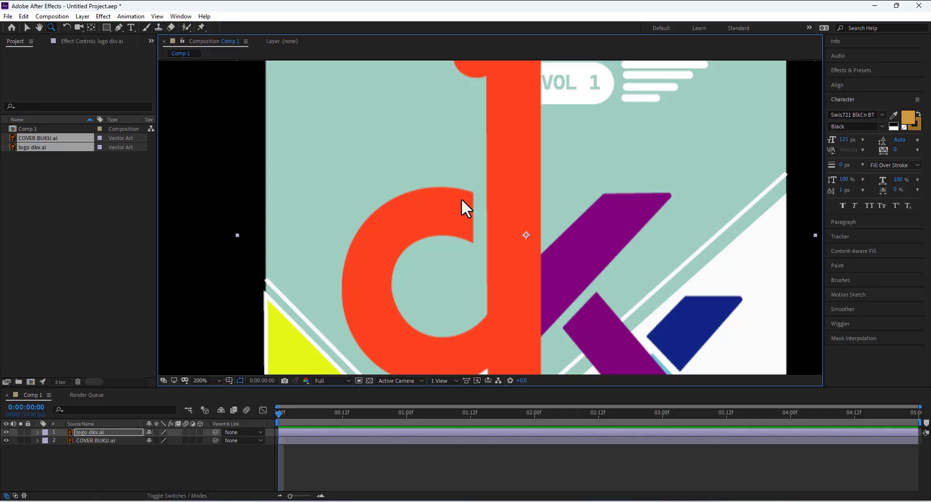
{"action": "left_click", "coordinate": [461, 198], "text": "alt"}
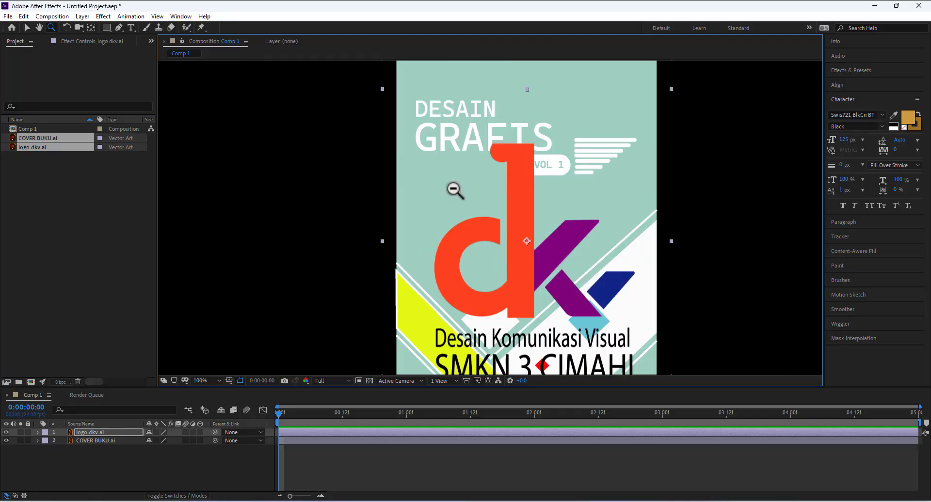
{"action": "left_click", "coordinate": [455, 191], "text": "alt"}
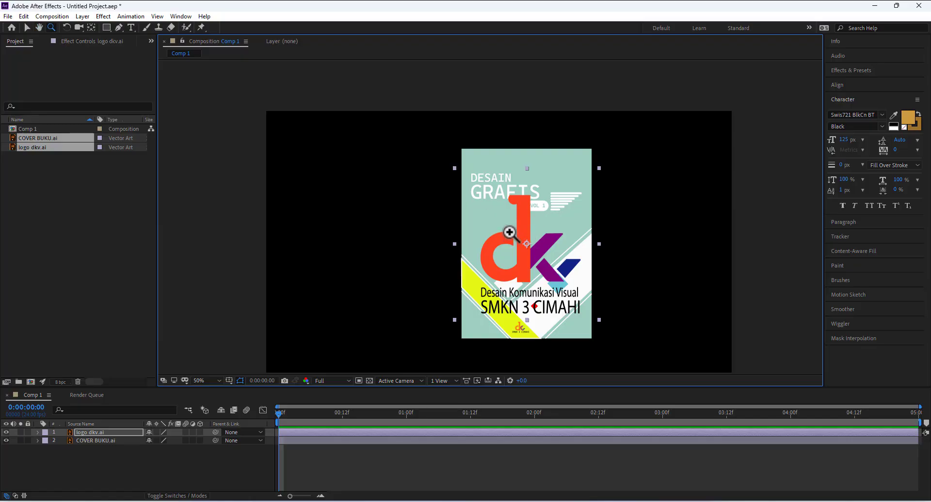
Zoom the composition view repeatedly out and in around the logo, ending at 100%.
{"action": "scroll", "coordinate": [501, 204], "scroll_direction": "up", "scroll_amount": 1}
{"action": "scroll", "coordinate": [502, 204], "scroll_direction": "down", "scroll_amount": 2}
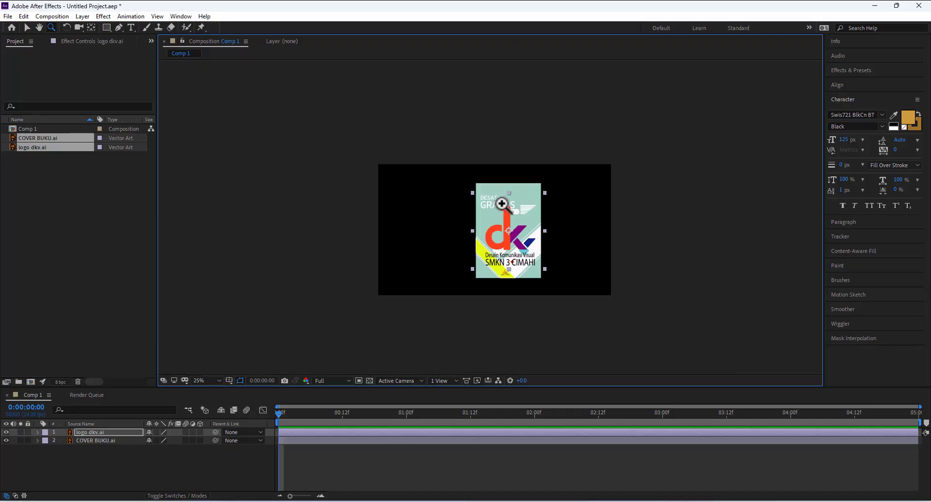
{"action": "scroll", "coordinate": [502, 204], "scroll_direction": "up", "scroll_amount": 2}
{"action": "scroll", "coordinate": [518, 229], "scroll_direction": "down", "scroll_amount": 2}
{"action": "scroll", "coordinate": [518, 229], "scroll_direction": "up", "scroll_amount": 4}
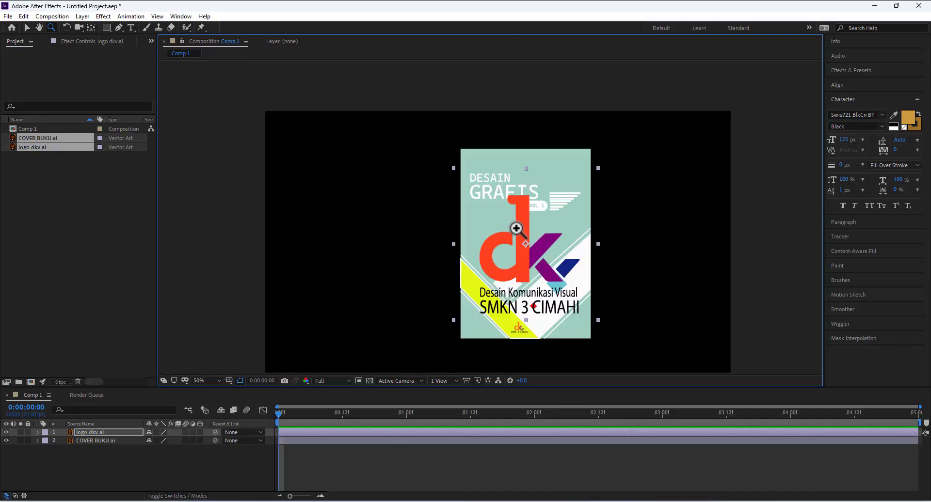
{"action": "scroll", "coordinate": [518, 229], "scroll_direction": "down", "scroll_amount": 1}
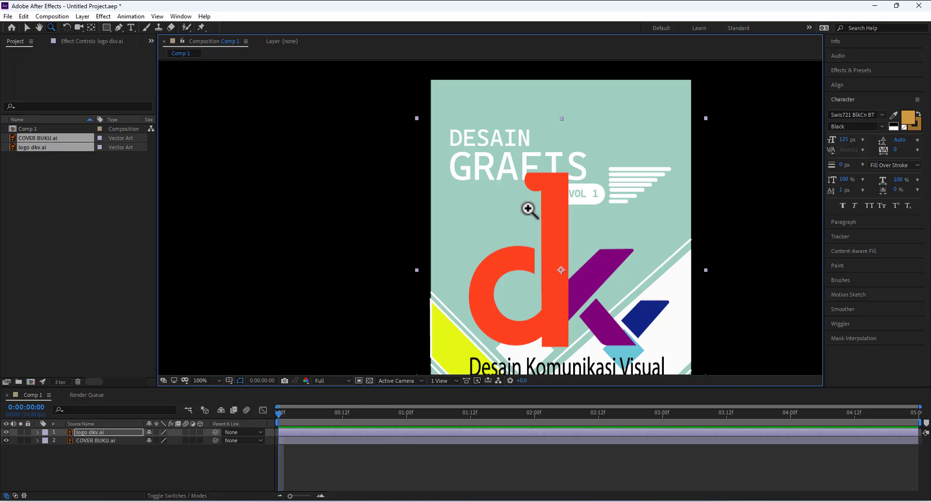
Magnify the cover beside the logo to 400% with the Zoom tool, and reduce the view to 200%.
{"action": "left_click", "coordinate": [528, 210]}
{"action": "left_click", "coordinate": [529, 210]}
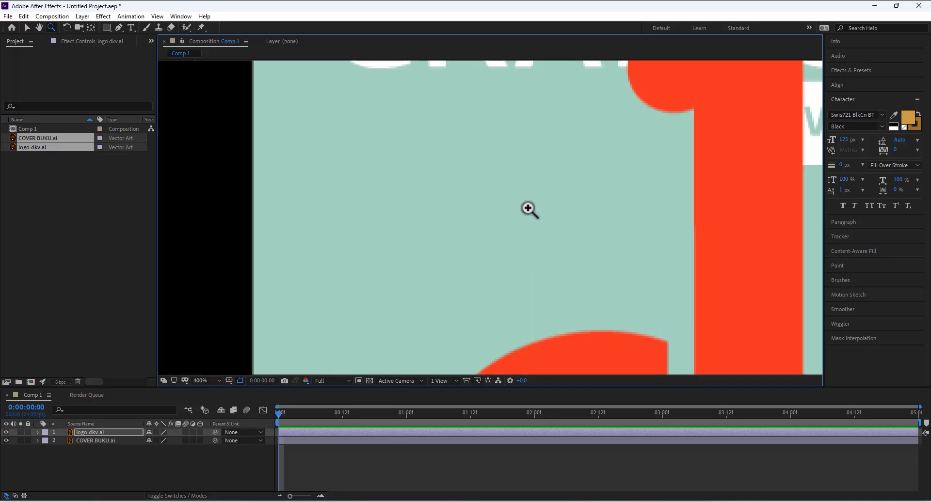
{"action": "key", "text": "comma"}
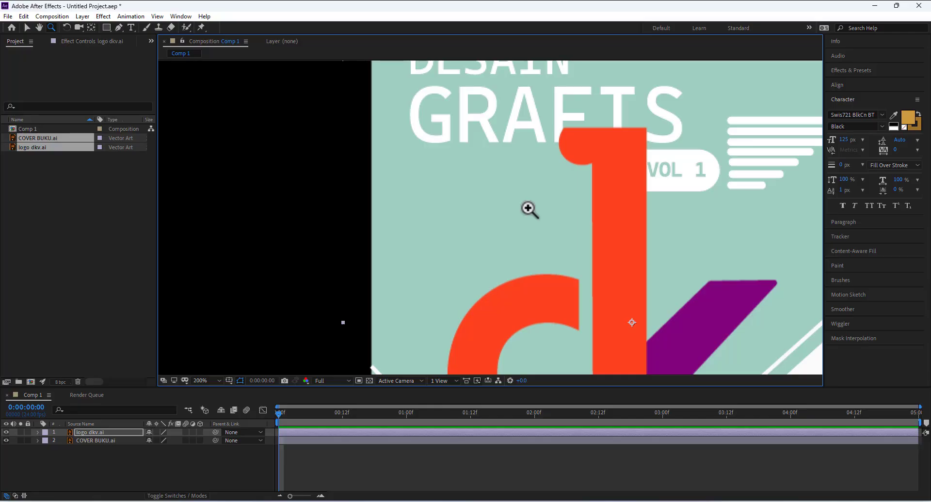
Pan the magnified view around the cover with the Hand tool, and reduce the view to 50% with the Zoom tool.
{"action": "key", "text": "h"}
{"action": "left_click_drag", "start_coordinate": [528, 208], "coordinate": [363, 140]}
{"action": "left_click_drag", "start_coordinate": [401, 181], "coordinate": [424, 182]}
{"action": "key", "text": "z"}
{"action": "scroll", "coordinate": [440, 185], "scroll_direction": "down", "scroll_amount": 2}
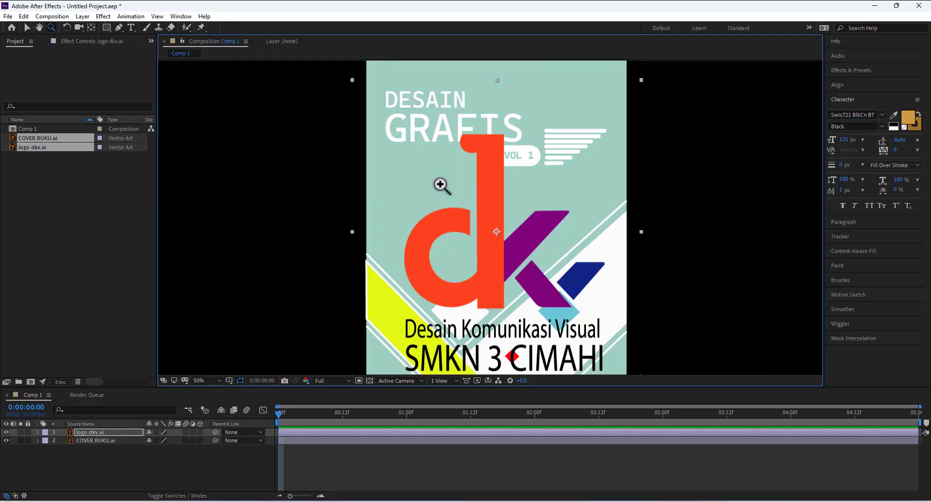
{"action": "scroll", "coordinate": [440, 185], "scroll_direction": "down", "scroll_amount": 2}
Switch to the Selection tool, zoom the composition to 100%, and return it to 50%.
{"action": "key", "text": "v"}
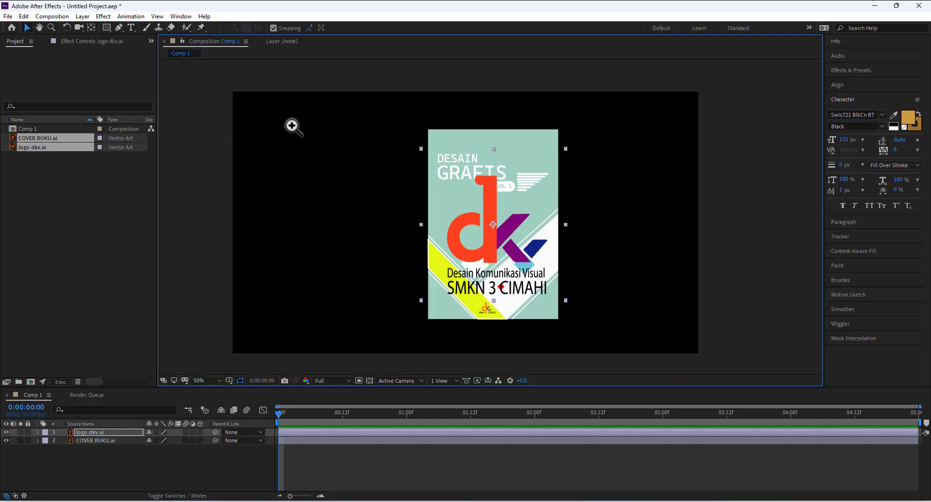
{"action": "scroll", "coordinate": [481, 232], "scroll_direction": "down", "scroll_amount": 2}
{"action": "scroll", "coordinate": [481, 232], "scroll_direction": "up", "scroll_amount": 4}
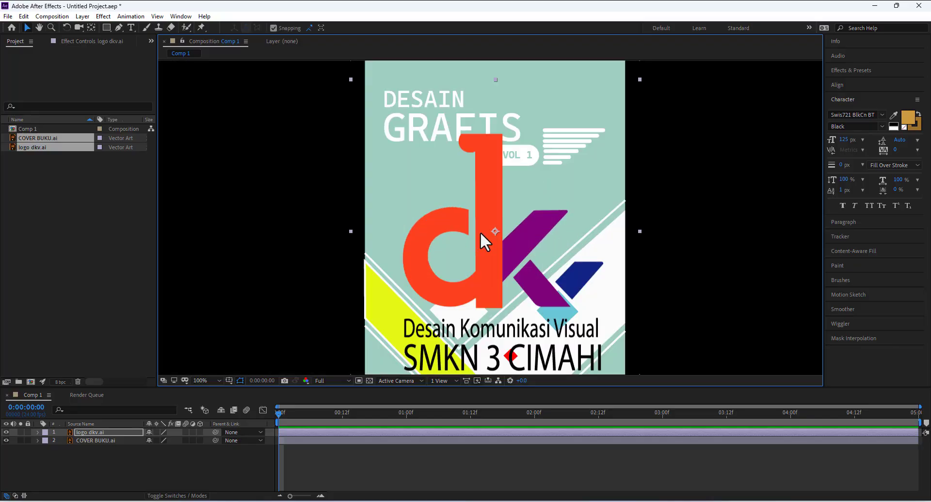
{"action": "scroll", "coordinate": [480, 232], "scroll_direction": "down", "scroll_amount": 2}
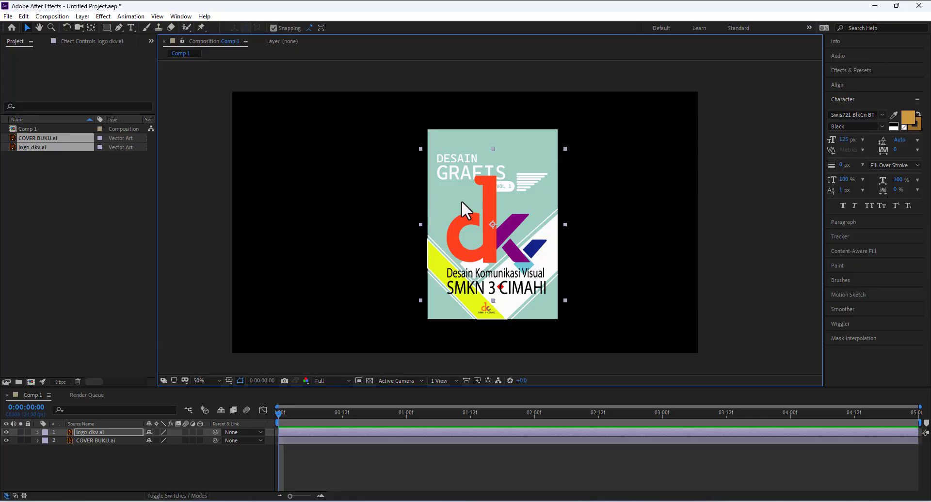
Move the logo and then the cover leftward in the composition with the Selection tool, and deselect them.
{"action": "left_click", "coordinate": [653, 231]}
{"action": "left_click_drag", "start_coordinate": [459, 212], "coordinate": [426, 214]}
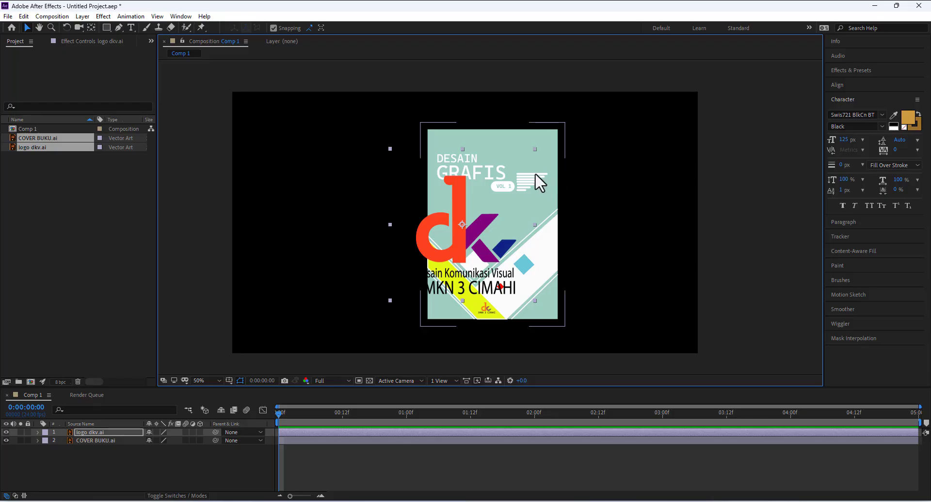
{"action": "left_click_drag", "start_coordinate": [534, 172], "coordinate": [512, 170]}
{"action": "left_click", "coordinate": [742, 222]}
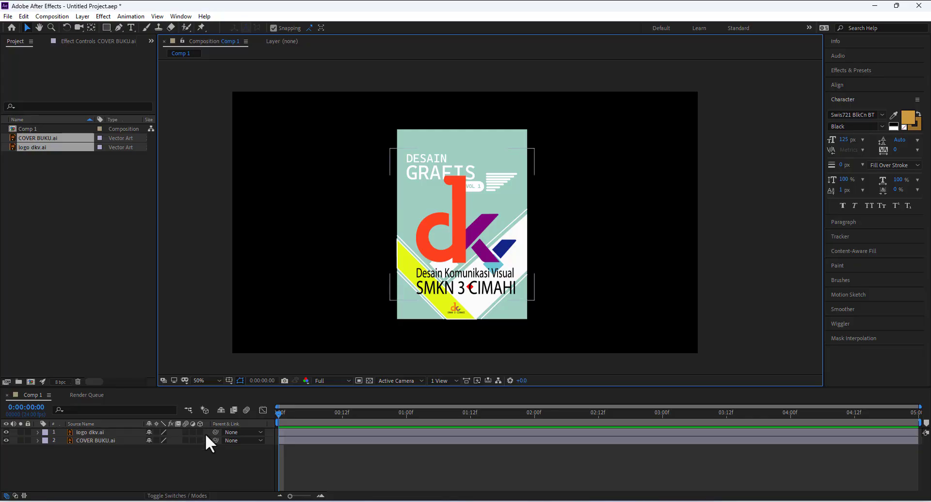
Show the layer switches and make both the logo and cover layers 3D.
{"action": "left_click", "coordinate": [193, 497]}
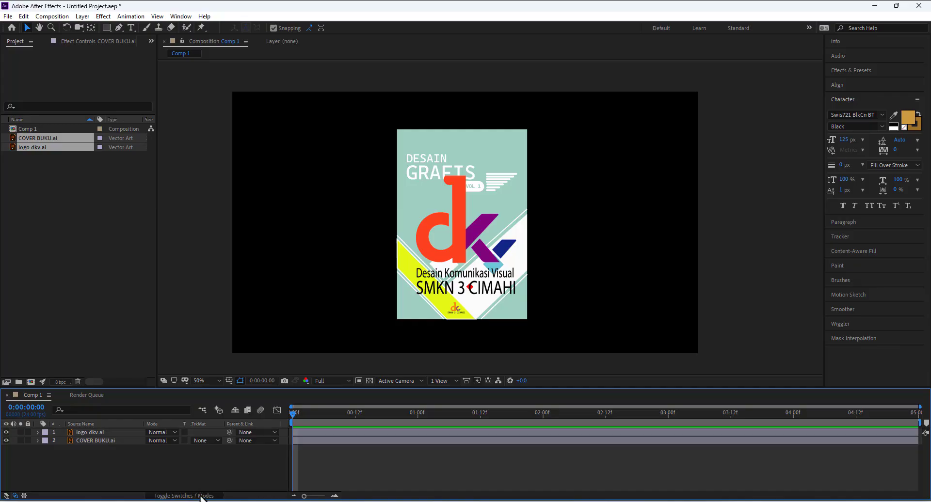
{"action": "left_click", "coordinate": [201, 496]}
{"action": "left_click", "coordinate": [201, 433]}
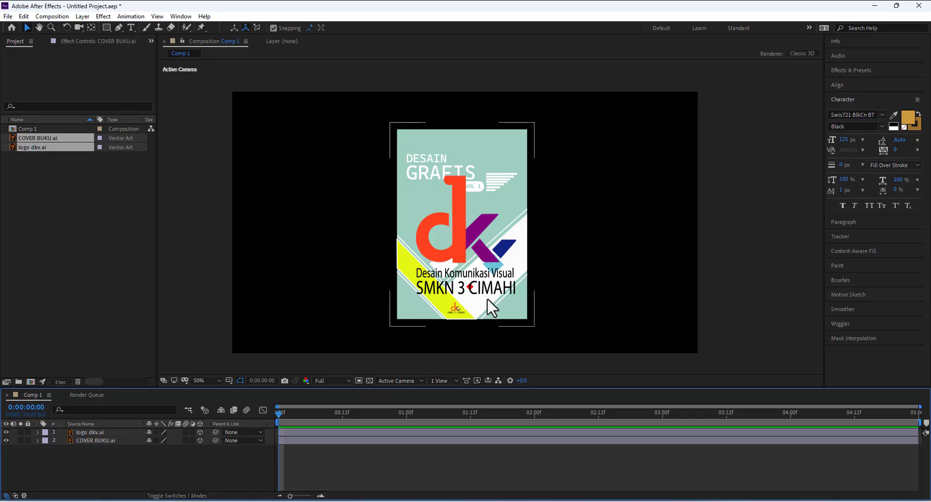
Split the composition into the 2 Views - Horizontal layout, and enlarge the layers in the Top view.
{"action": "left_click", "coordinate": [407, 380]}
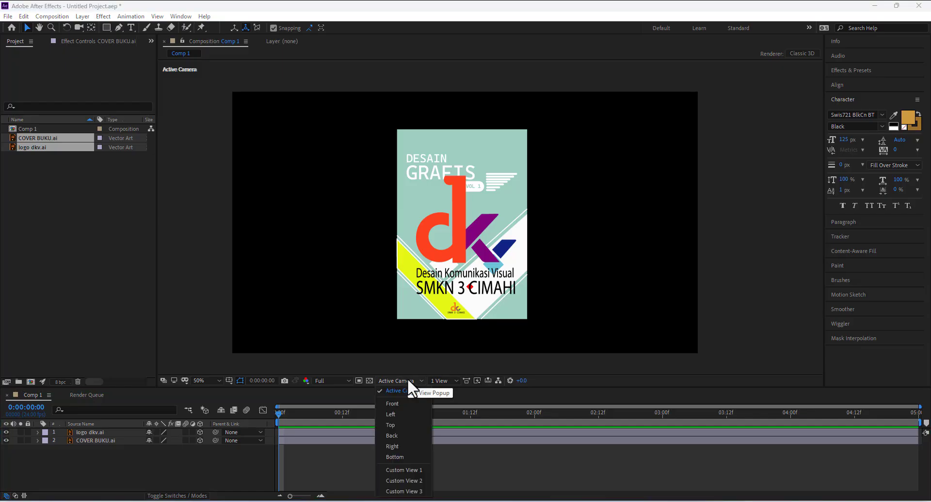
{"action": "left_click", "coordinate": [445, 381]}
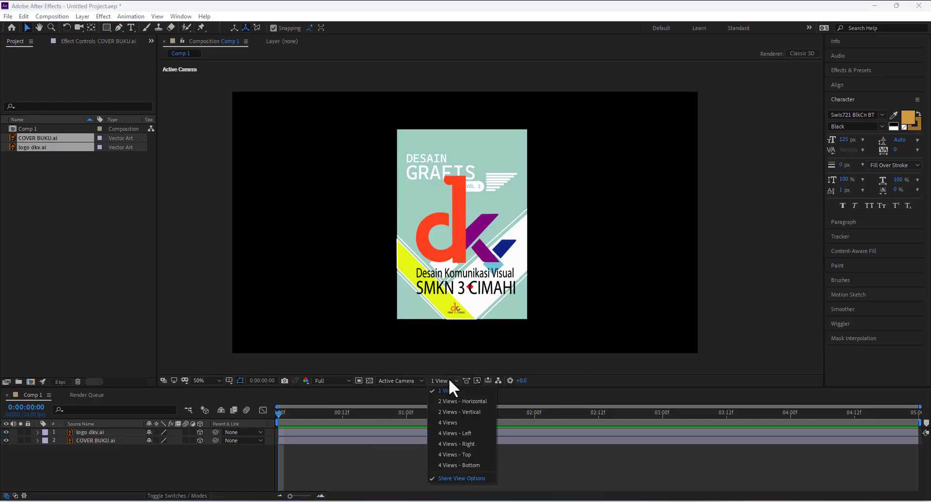
{"action": "left_click", "coordinate": [454, 403]}
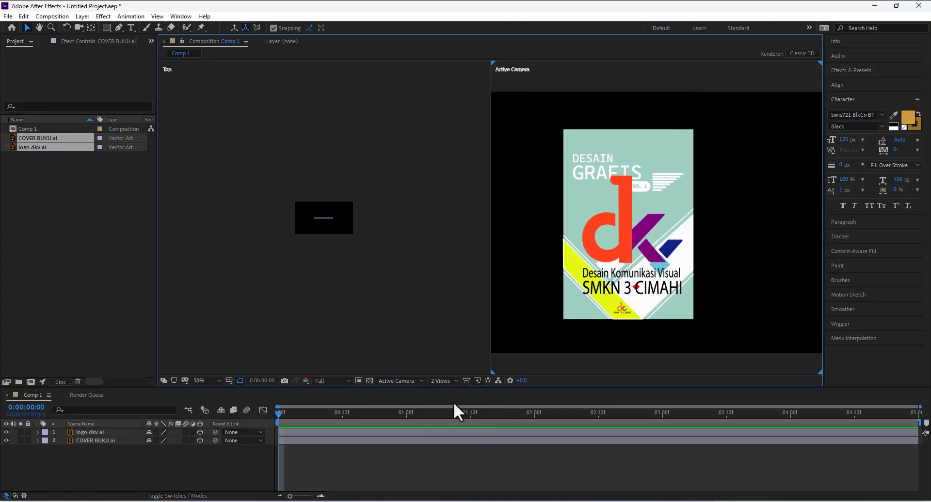
{"action": "scroll", "coordinate": [308, 234], "scroll_direction": "up", "scroll_amount": 6}
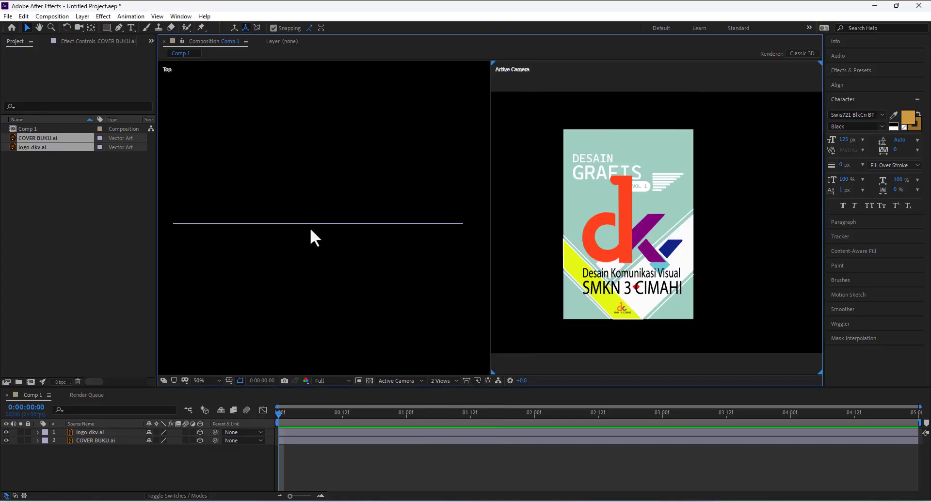
{"action": "scroll", "coordinate": [310, 228], "scroll_direction": "down", "scroll_amount": 2}
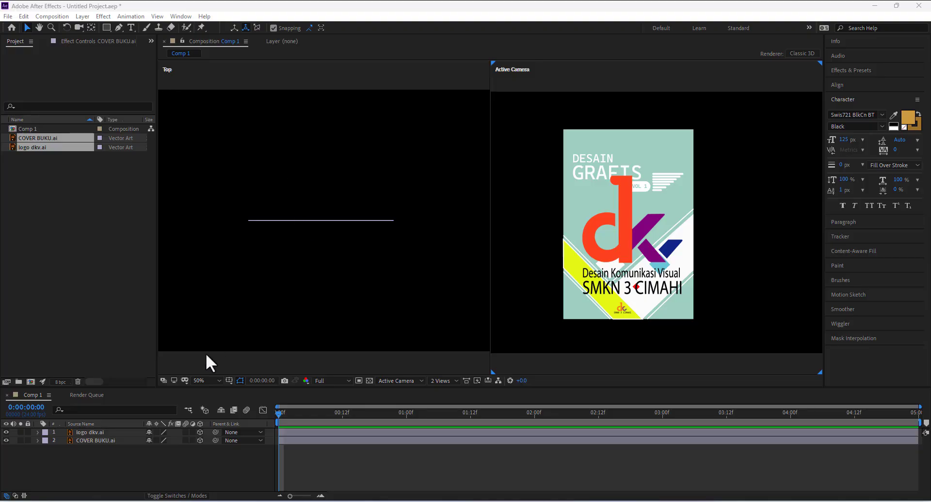
Move the logo layer forward along Z and rightward along X in the Top view, and leave both layers deselected.
{"action": "left_click", "coordinate": [94, 433]}
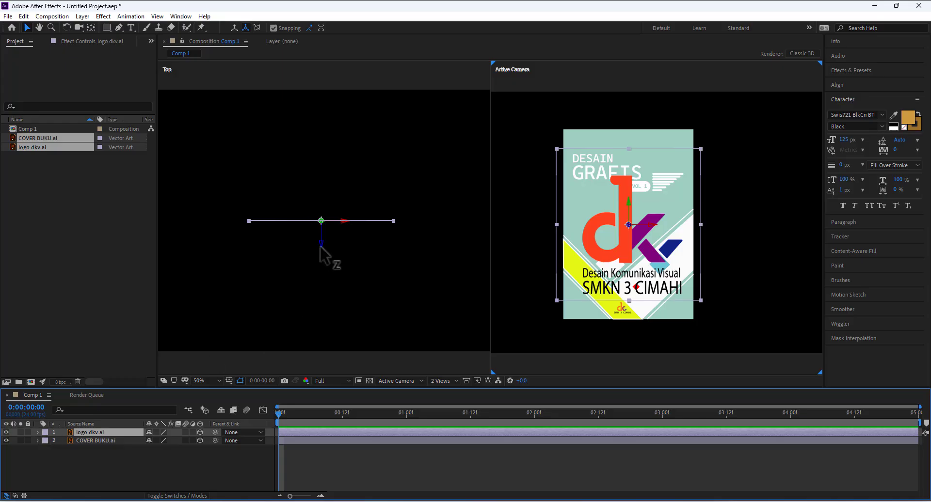
{"action": "left_click_drag", "start_coordinate": [320, 246], "coordinate": [370, 252]}
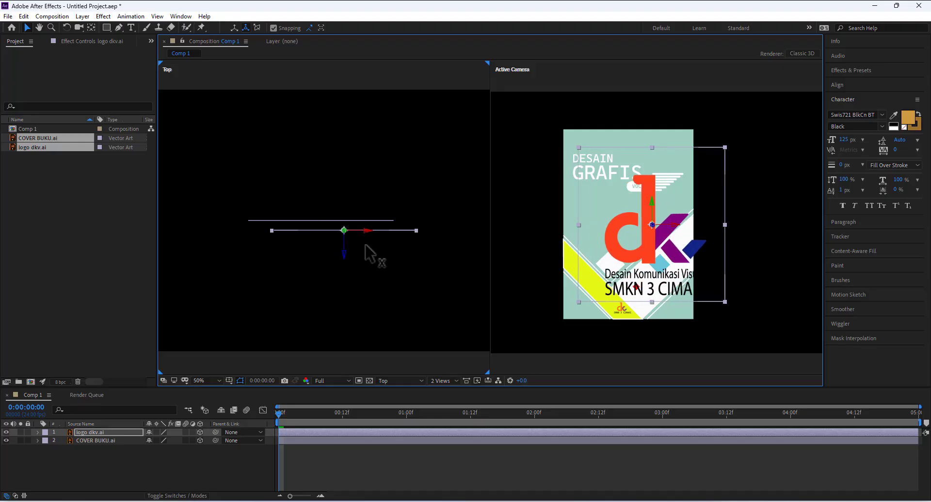
{"action": "left_click", "coordinate": [321, 220]}
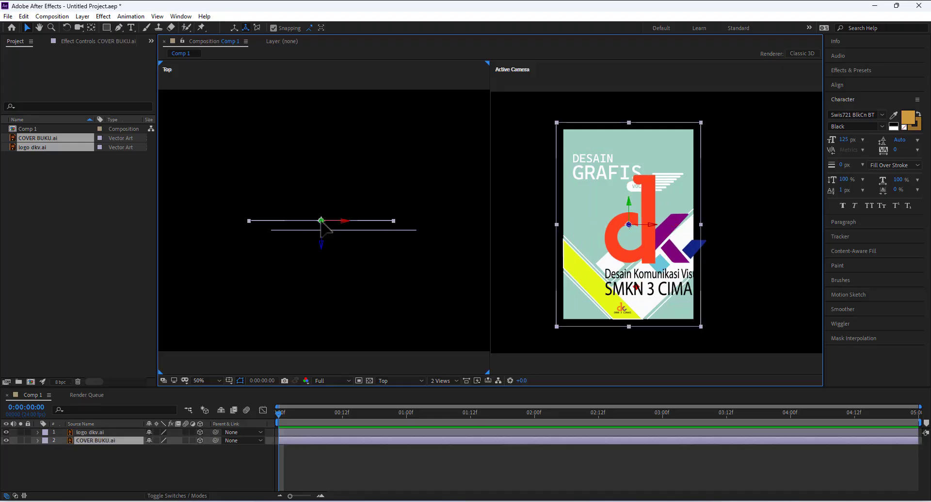
{"action": "left_click", "coordinate": [310, 248]}
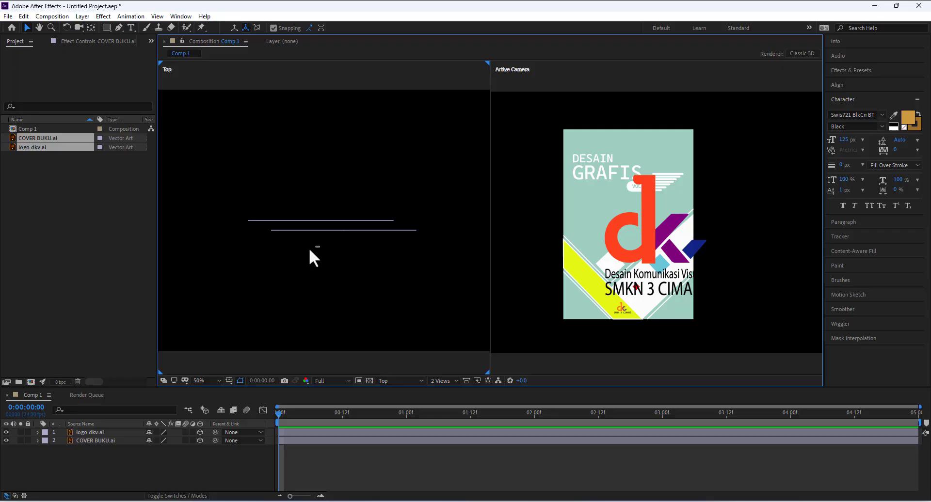
Shift the cover layer back along Z in the Top view, and try moving it left and right along X.
{"action": "left_click", "coordinate": [315, 221]}
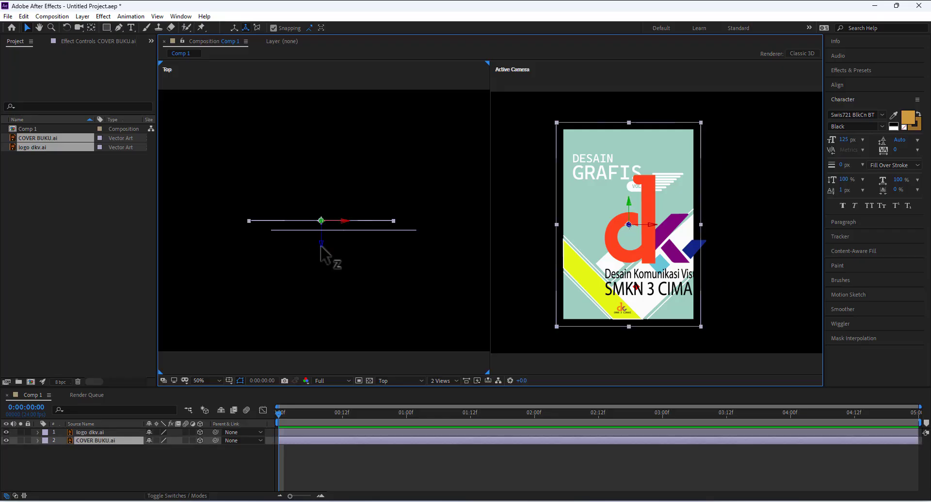
{"action": "left_click_drag", "start_coordinate": [320, 246], "coordinate": [299, 224]}
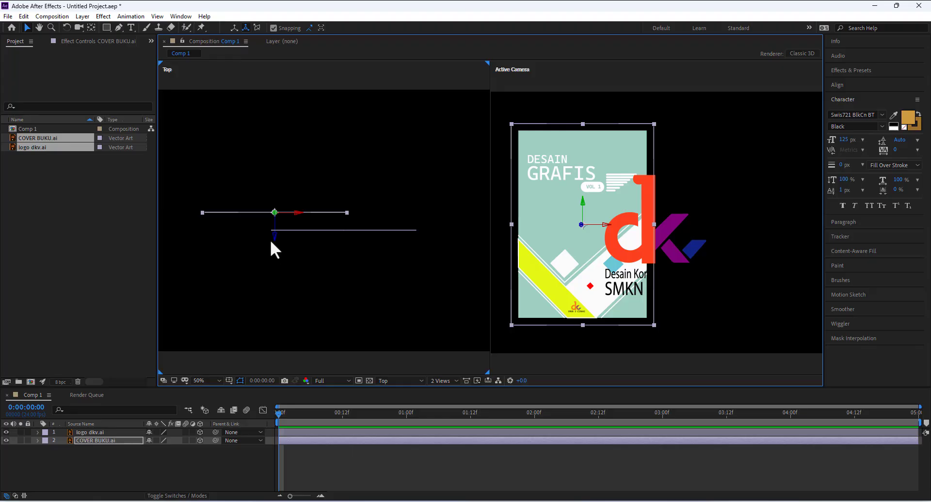
{"action": "left_click_drag", "start_coordinate": [276, 234], "coordinate": [294, 237]}
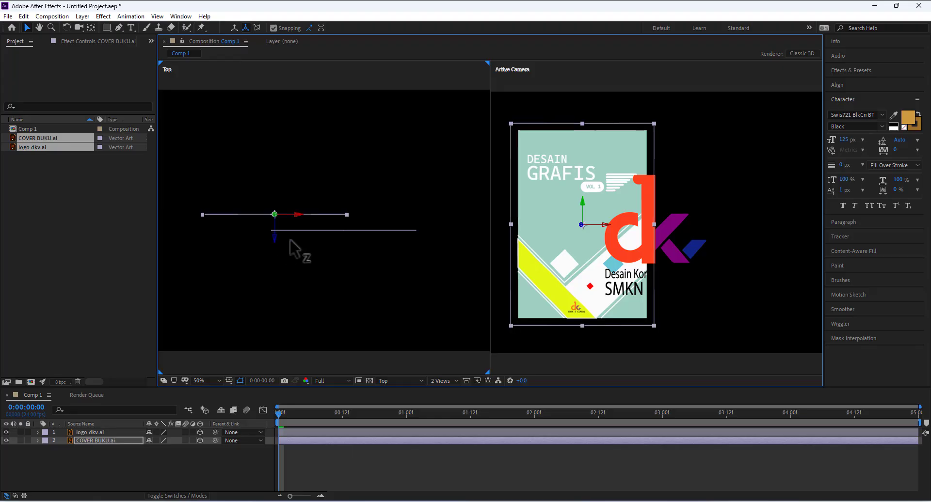
{"action": "left_click_drag", "start_coordinate": [275, 250], "coordinate": [342, 211]}
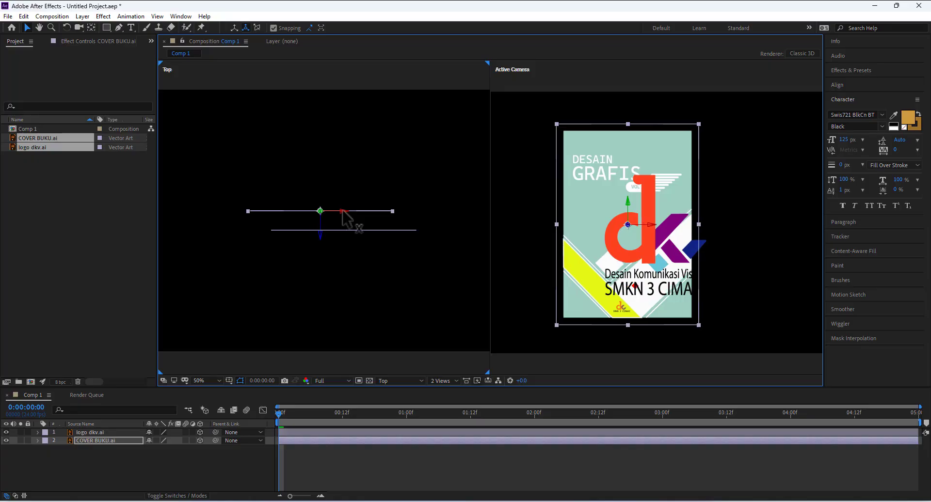
Move the logo layer slightly farther forward along Z and back left along X so it overlaps the cover.
{"action": "left_click", "coordinate": [361, 231]}
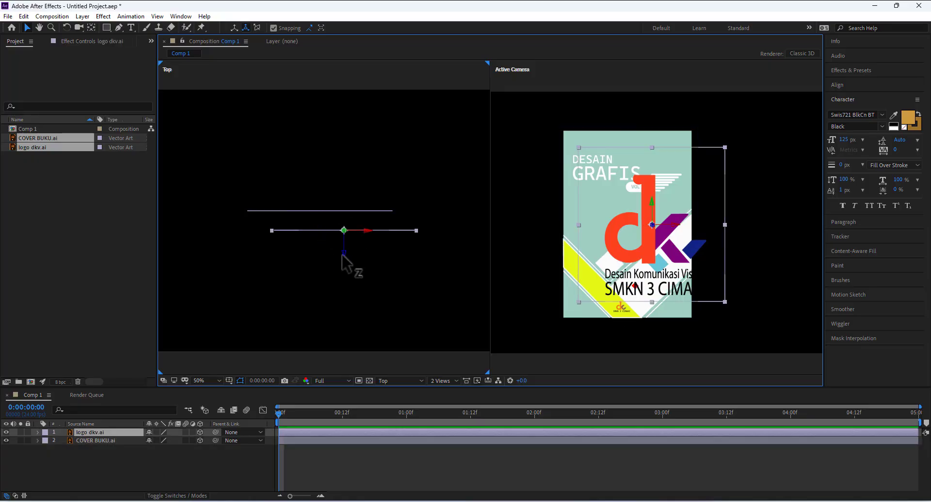
{"action": "left_click_drag", "start_coordinate": [346, 255], "coordinate": [325, 257]}
{"action": "left_click_drag", "start_coordinate": [366, 234], "coordinate": [338, 235]}
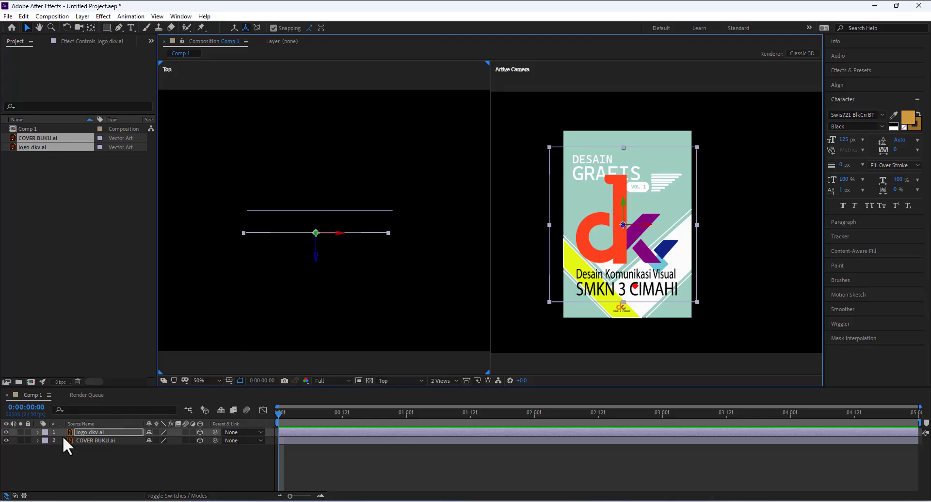
Set the logo layer's Position to 958.0, 491.0, 48.0 and start keyframing it at 0:00:00:00.
{"action": "left_click", "coordinate": [38, 433]}
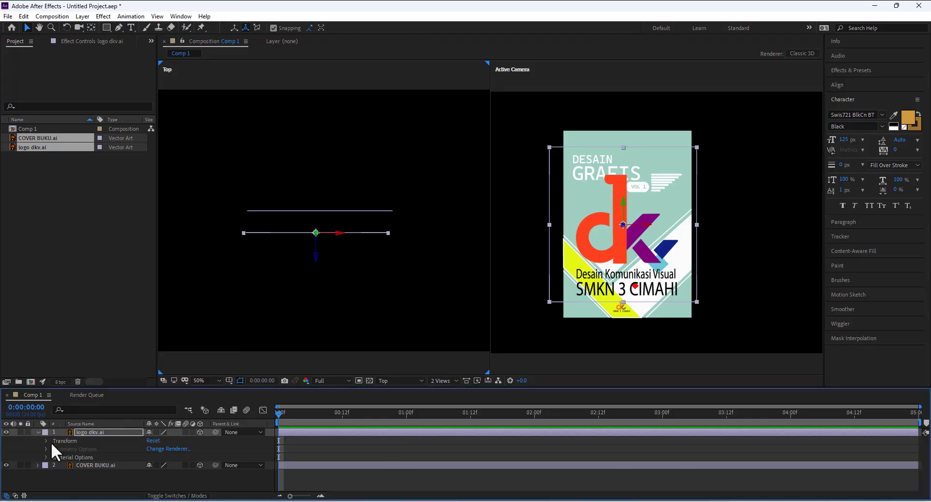
{"action": "left_click", "coordinate": [46, 441]}
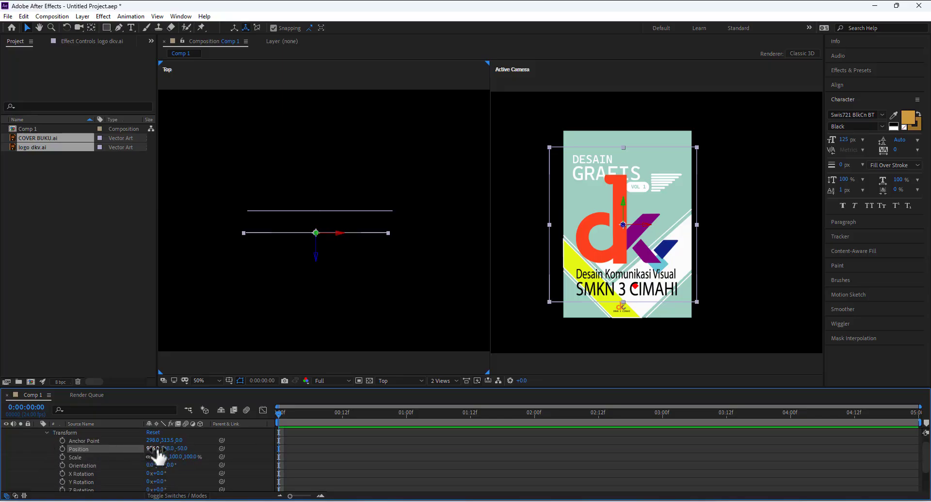
{"action": "mouse_move", "coordinate": [157, 449]}
{"action": "left_mouse_down"}
{"action": "mouse_move", "coordinate": [128, 449]}
{"action": "mouse_move", "coordinate": [176, 450]}
{"action": "mouse_move", "coordinate": [146, 450]}
{"action": "left_mouse_up"}
{"action": "left_click_drag", "start_coordinate": [131, 450], "coordinate": [226, 451]}
{"action": "left_click_drag", "start_coordinate": [88, 449], "coordinate": [235, 451]}
{"action": "left_click", "coordinate": [145, 455]}
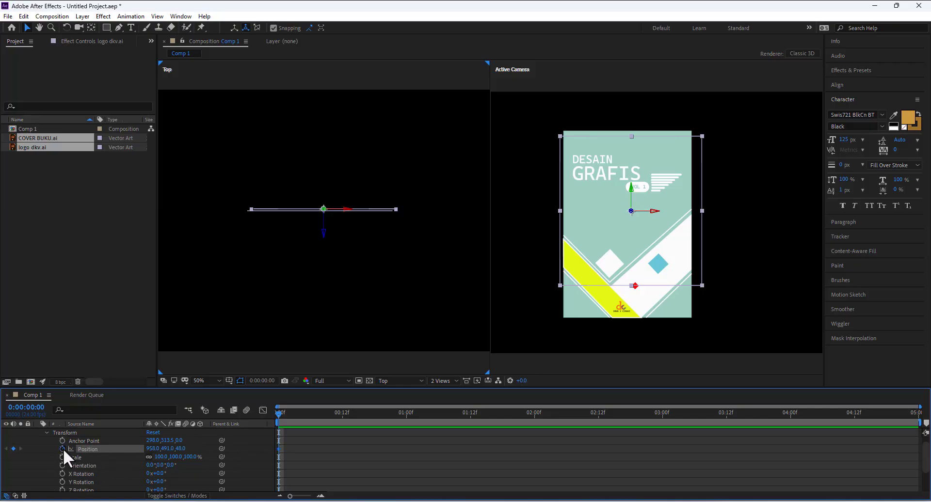
At 0:00:01:01, set the logo's Z Position to -729.0 to create a second keyframe.
{"action": "left_click_drag", "start_coordinate": [281, 415], "coordinate": [409, 416]}
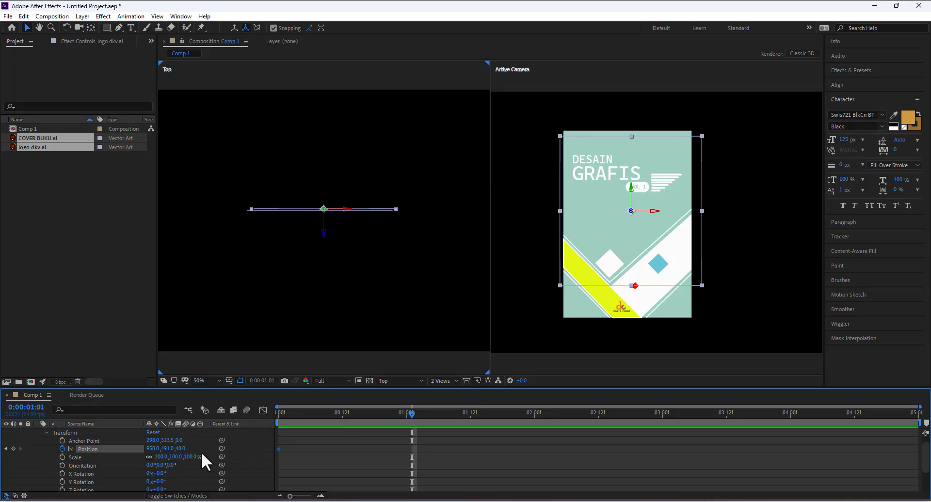
{"action": "left_click_drag", "start_coordinate": [183, 451], "coordinate": [4, 492]}
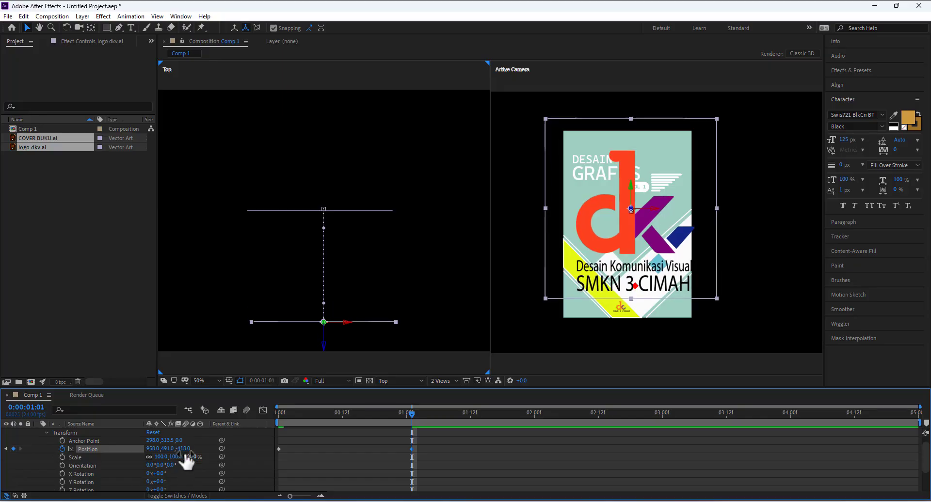
{"action": "left_click_drag", "start_coordinate": [177, 451], "coordinate": [51, 467]}
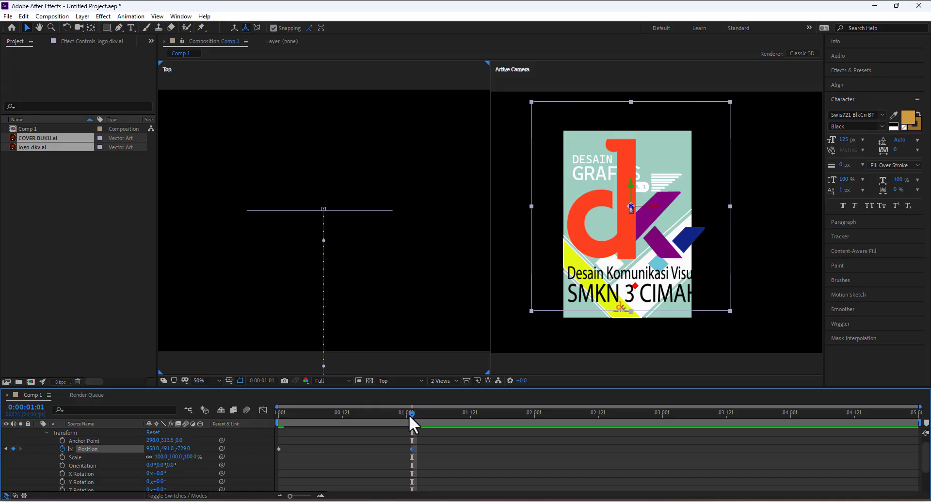
Preview the logo's Position animation from the start of the composition.
{"action": "left_click_drag", "start_coordinate": [411, 414], "coordinate": [276, 441]}
{"action": "key", "text": "space"}
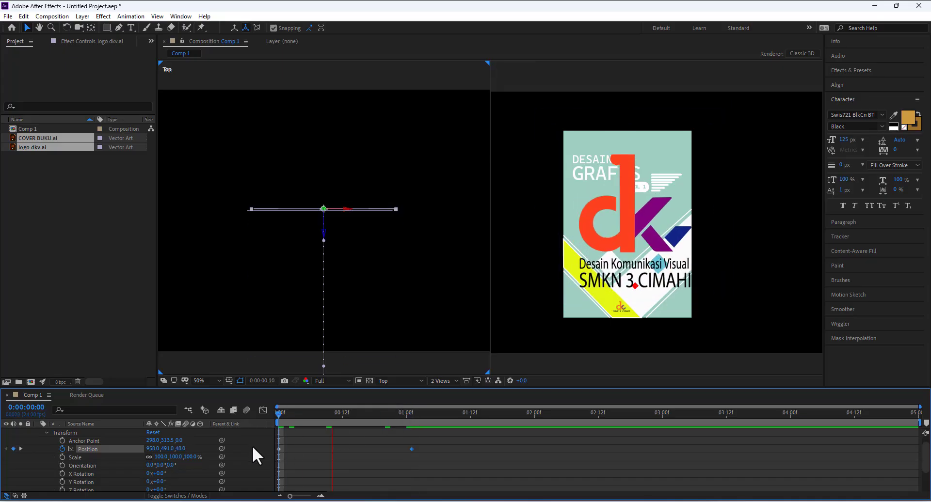
{"action": "key", "text": "space"}
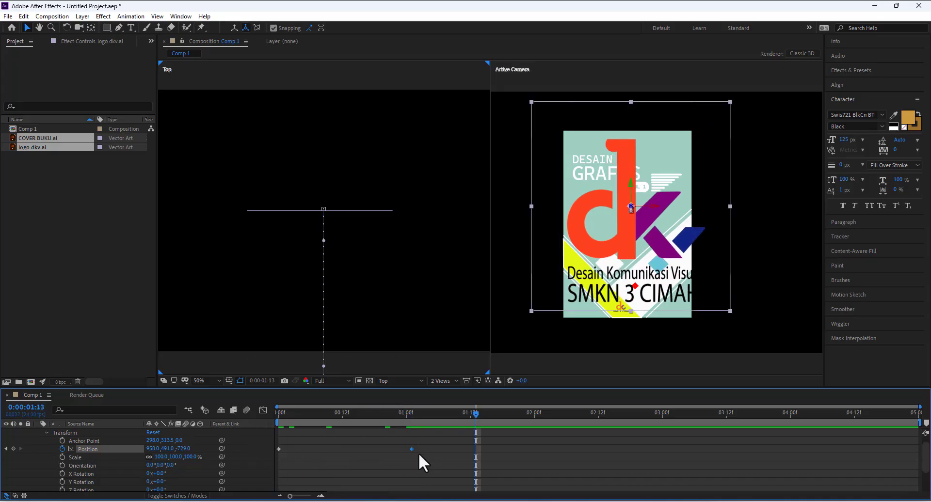
Select both of the logo's Position keyframes, and show only the layer's keyframed properties.
{"action": "left_click_drag", "start_coordinate": [423, 449], "coordinate": [269, 444]}
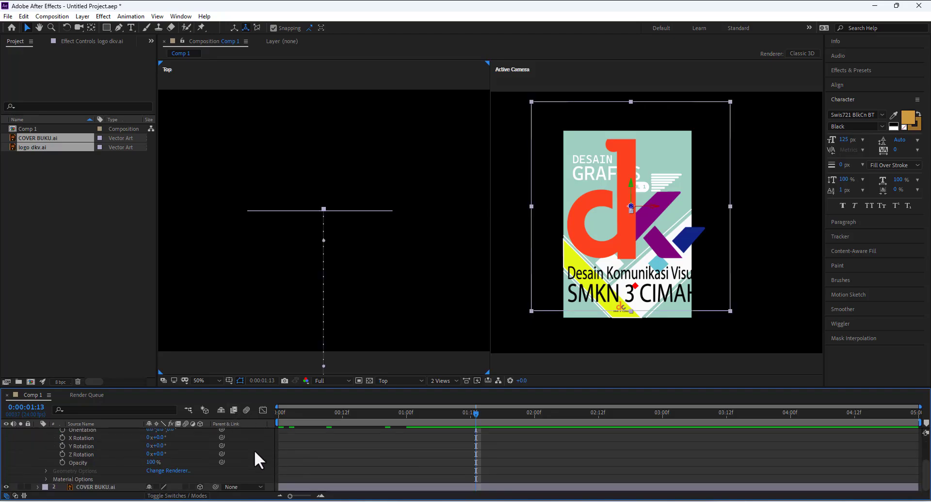
{"action": "scroll", "coordinate": [162, 460], "scroll_direction": "up", "scroll_amount": 1}
{"action": "scroll", "coordinate": [163, 459], "scroll_direction": "down", "scroll_amount": 5}
{"action": "scroll", "coordinate": [164, 455], "scroll_direction": "up", "scroll_amount": 5}
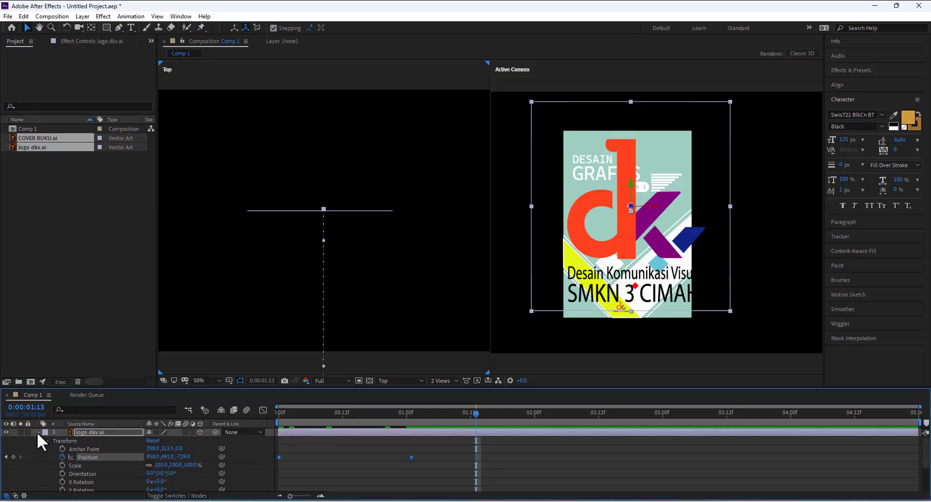
{"action": "key", "text": "u"}
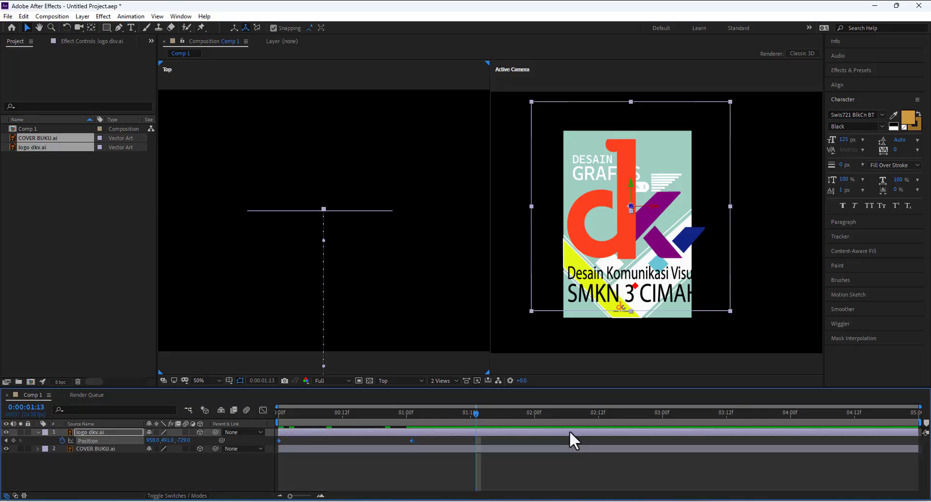
Enable motion blur on the logo layer and for the composition.
{"action": "left_click", "coordinate": [186, 432]}
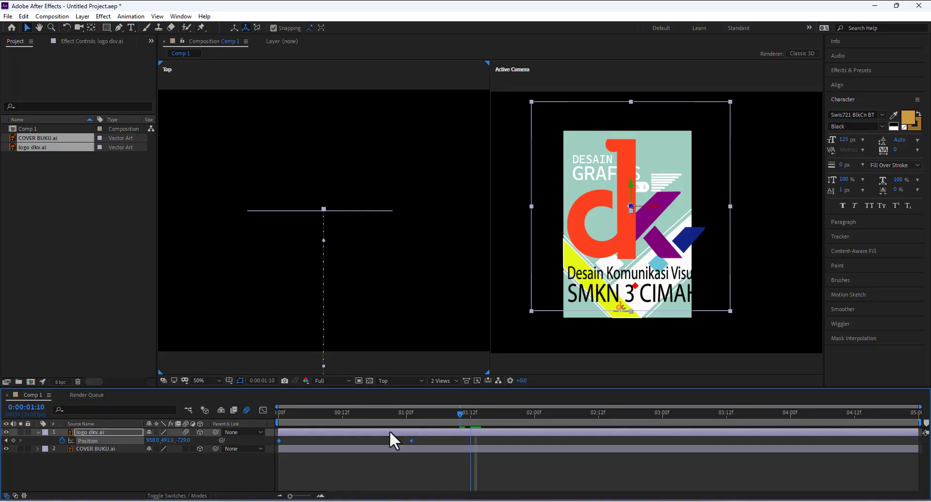
Preview the logo's motion-blurred Position animation from the start of the composition.
{"action": "key", "text": "Home"}
{"action": "key", "text": "space"}
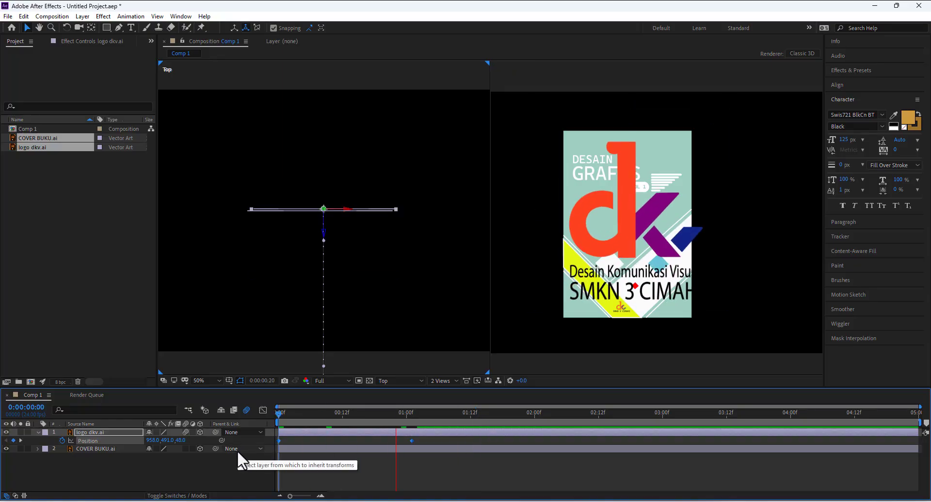
{"action": "key", "text": "space"}
Move the logo's second Position keyframe alone to 0:00:00:12 to speed up the animation.
{"action": "left_click", "coordinate": [423, 440]}
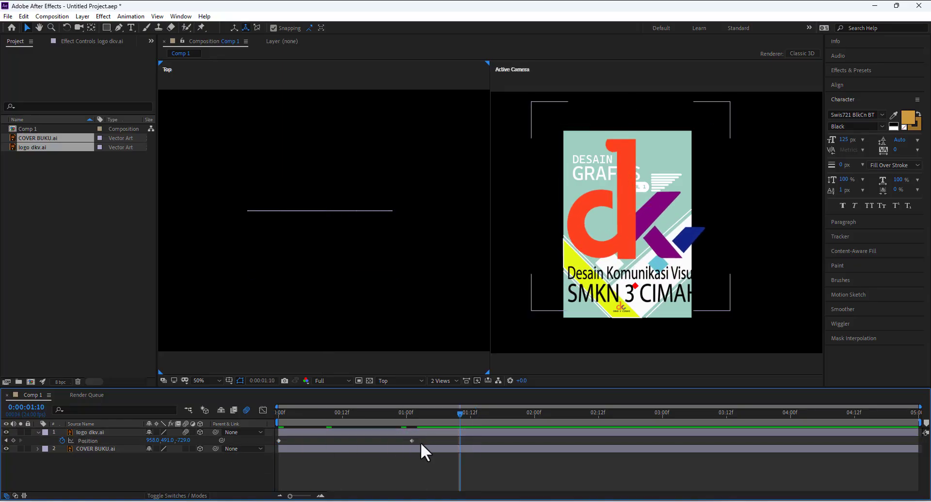
{"action": "left_click_drag", "start_coordinate": [411, 441], "coordinate": [340, 442]}
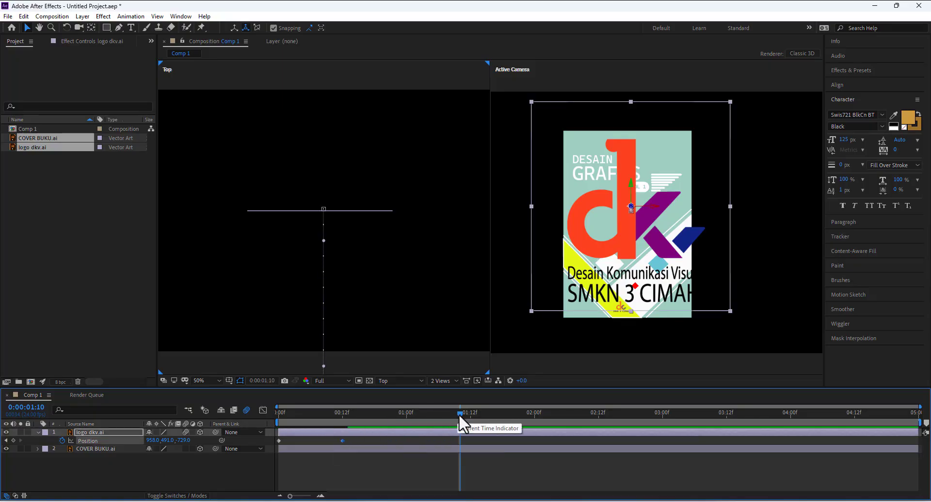
Scrub back through the shortened logo animation, and preview it from the start of the composition.
{"action": "left_click_drag", "start_coordinate": [460, 414], "coordinate": [342, 414]}
{"action": "key", "text": "Home"}
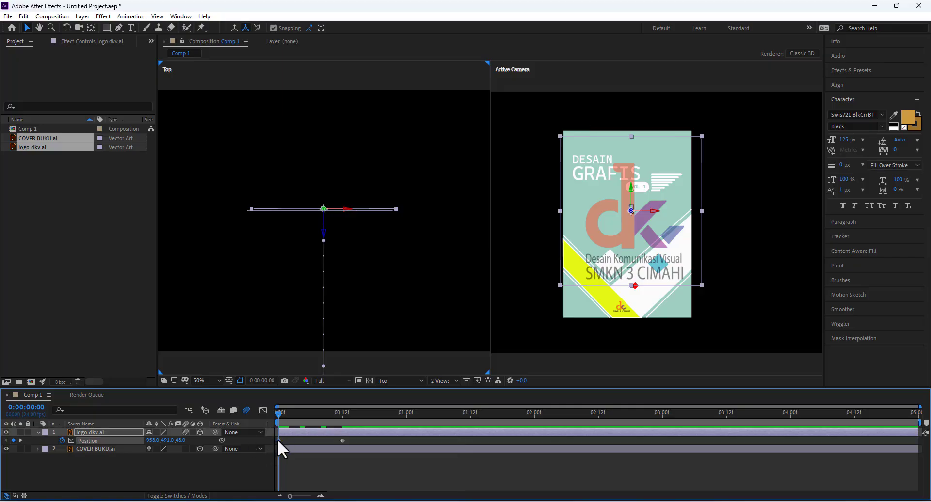
{"action": "key", "text": "space"}
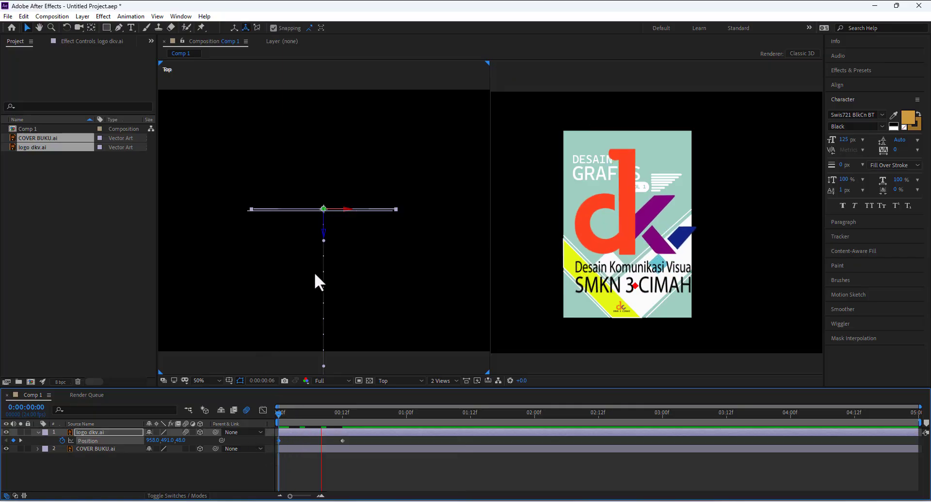
{"action": "key", "text": "space"}
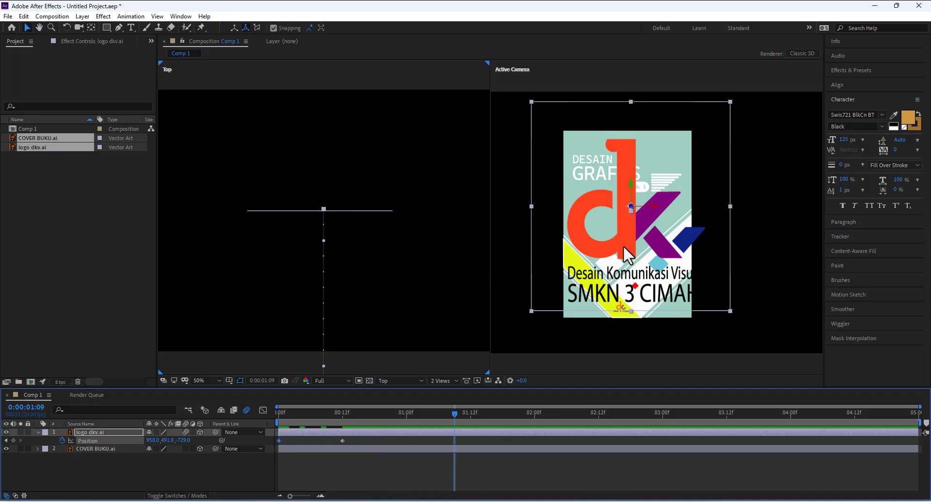
At 0:00:00:00, remove the logo's first Position keyframe and set Z Position to 175.0 to create a new one behind the cover.
{"action": "left_click_drag", "start_coordinate": [452, 414], "coordinate": [248, 446]}
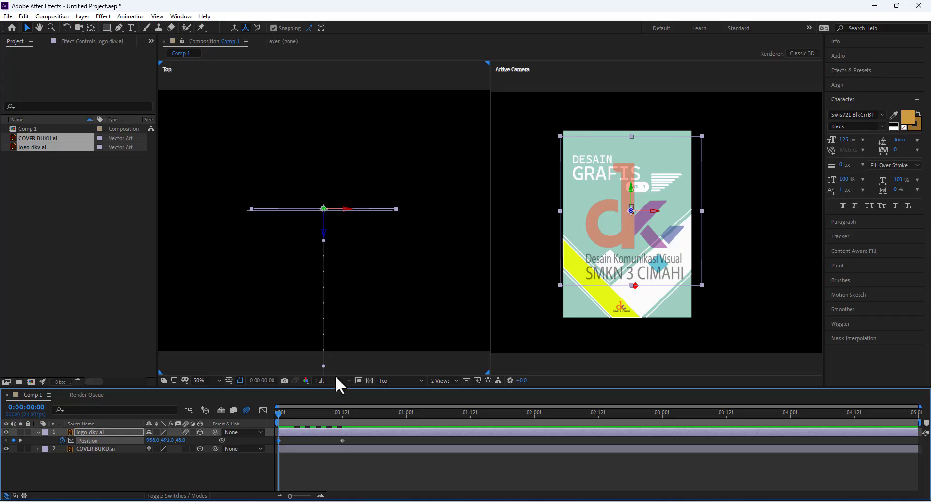
{"action": "left_click", "coordinate": [284, 444]}
{"action": "left_click", "coordinate": [278, 441]}
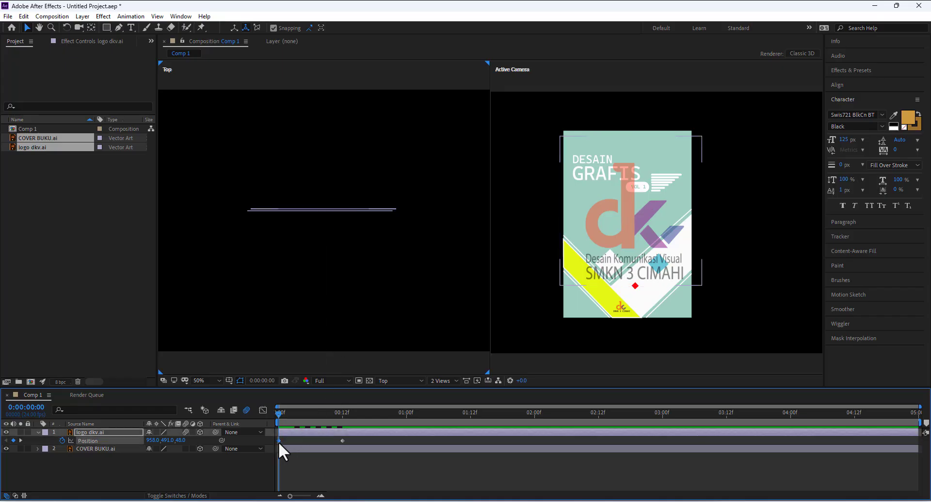
{"action": "left_click", "coordinate": [13, 441]}
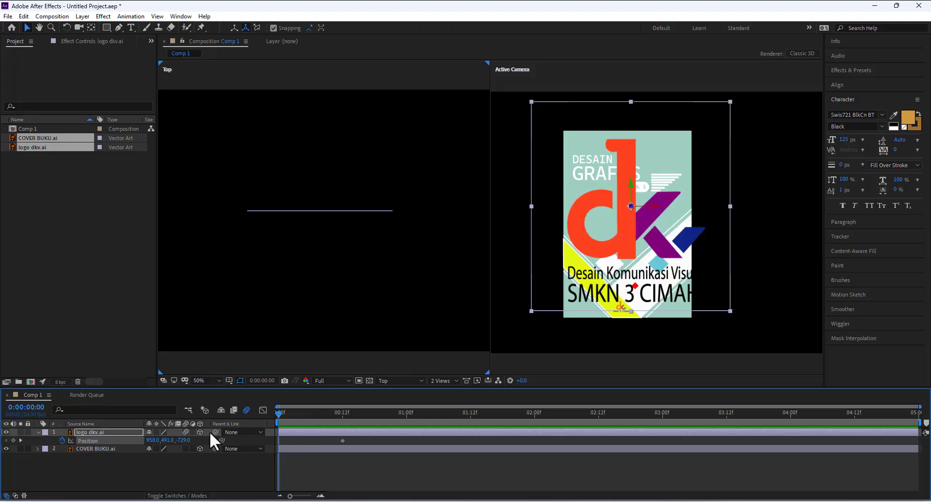
{"action": "left_click_drag", "start_coordinate": [181, 440], "coordinate": [613, 435]}
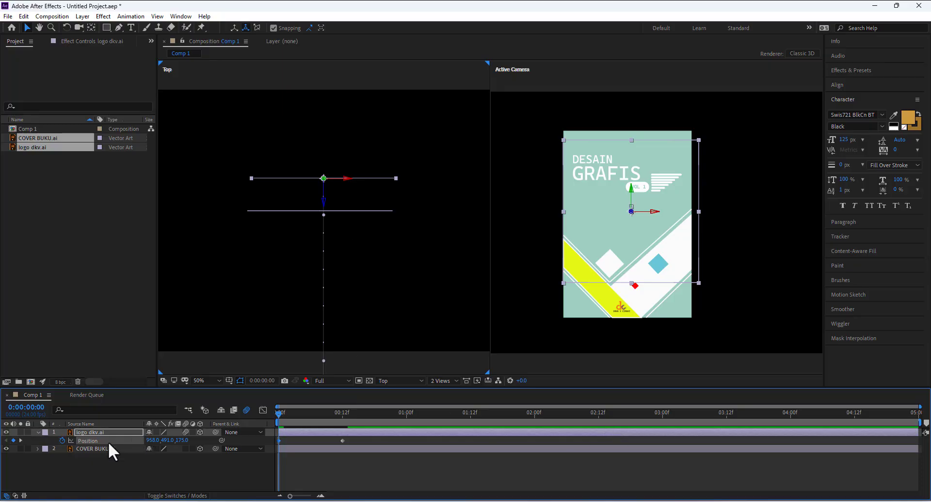
Preview the logo passing through the cover, and scrub the animation back to the start.
{"action": "key", "text": "space"}
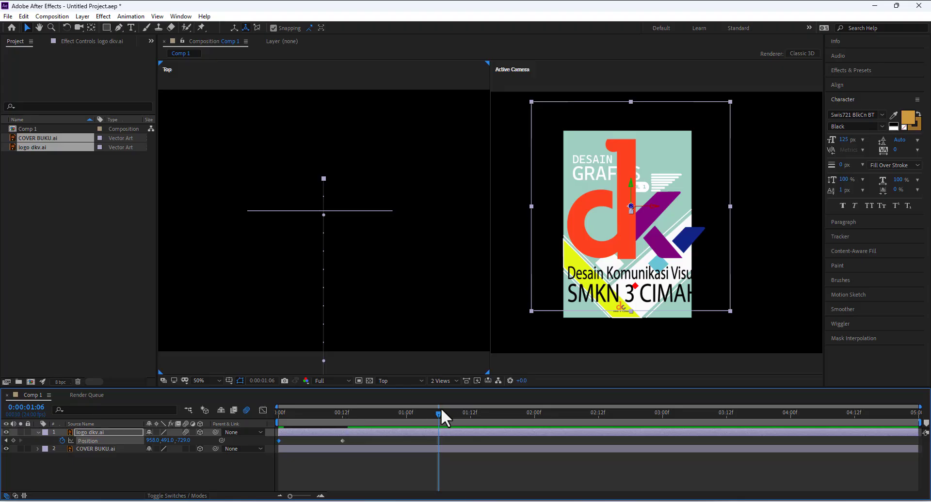
{"action": "left_click_drag", "start_coordinate": [438, 415], "coordinate": [276, 440]}
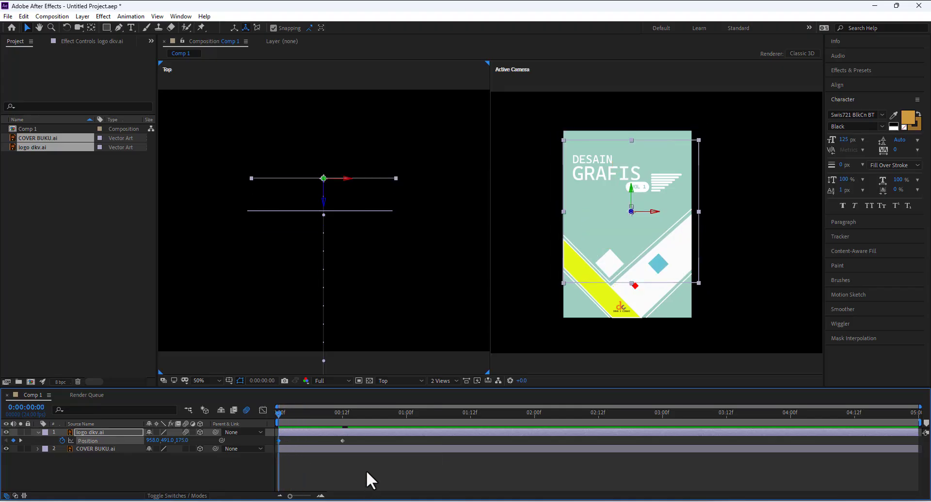
Remove all of the logo's Position keyframes, and move it along Z in the Top view to 27.0, just in front of the cover.
{"action": "left_click", "coordinate": [176, 473]}
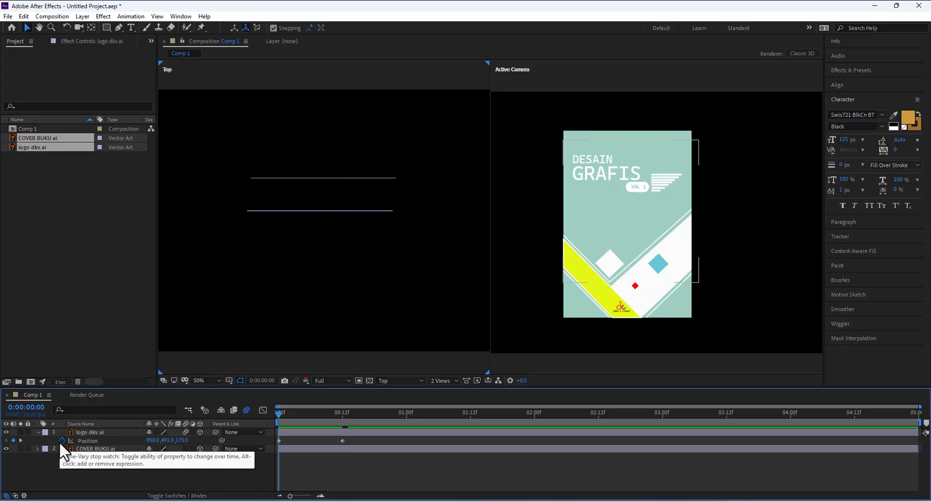
{"action": "left_click", "coordinate": [62, 441]}
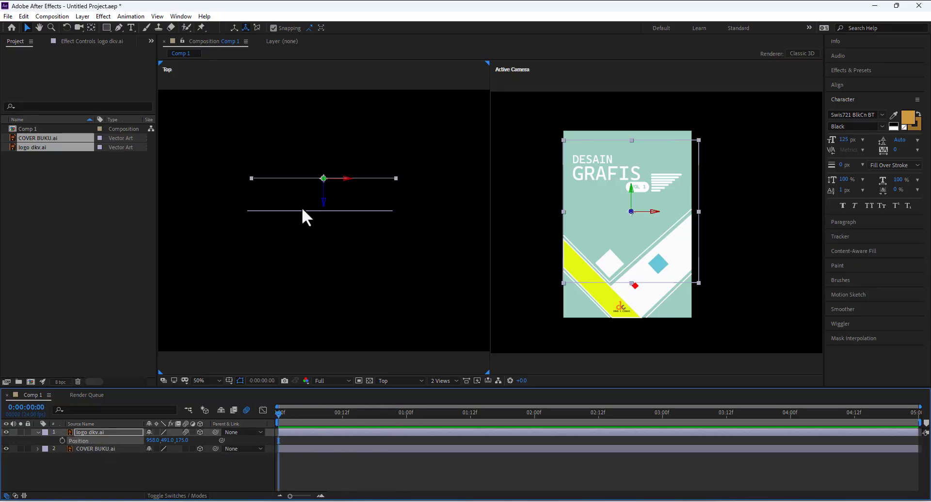
{"action": "left_click_drag", "start_coordinate": [325, 201], "coordinate": [322, 256]}
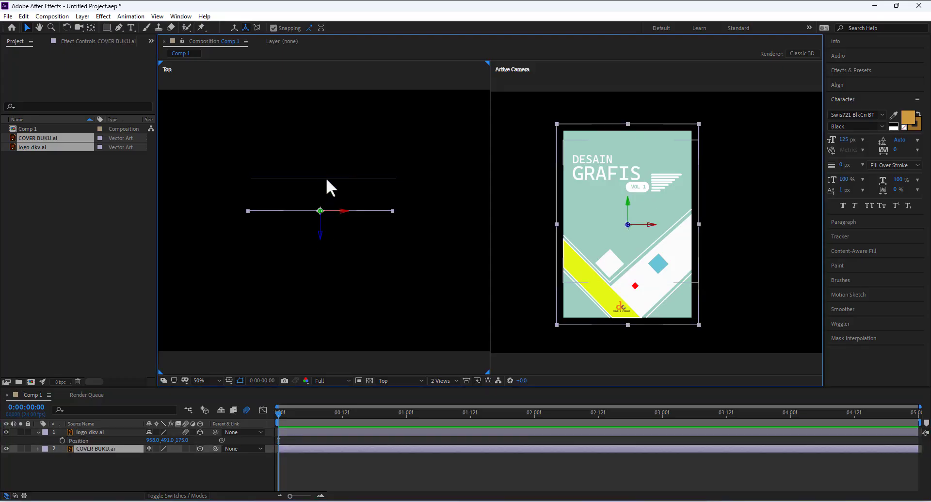
{"action": "left_click", "coordinate": [326, 179]}
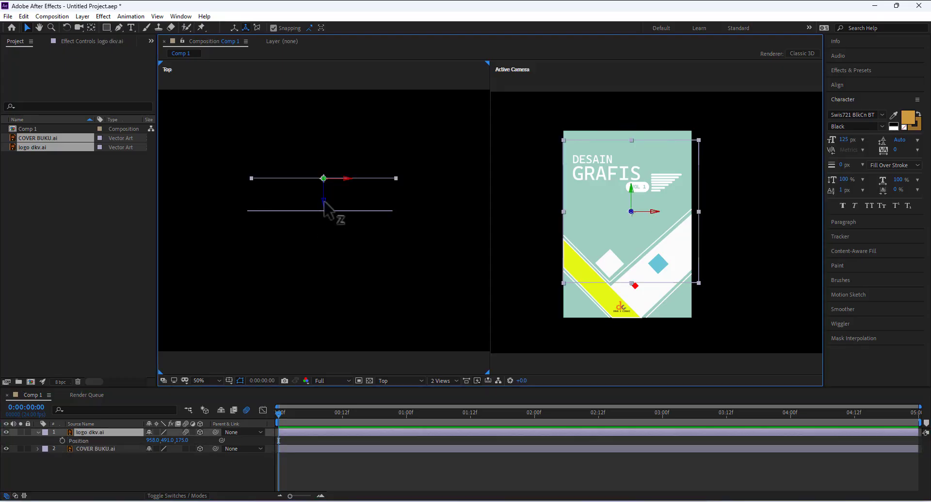
{"action": "left_click_drag", "start_coordinate": [322, 202], "coordinate": [324, 232]}
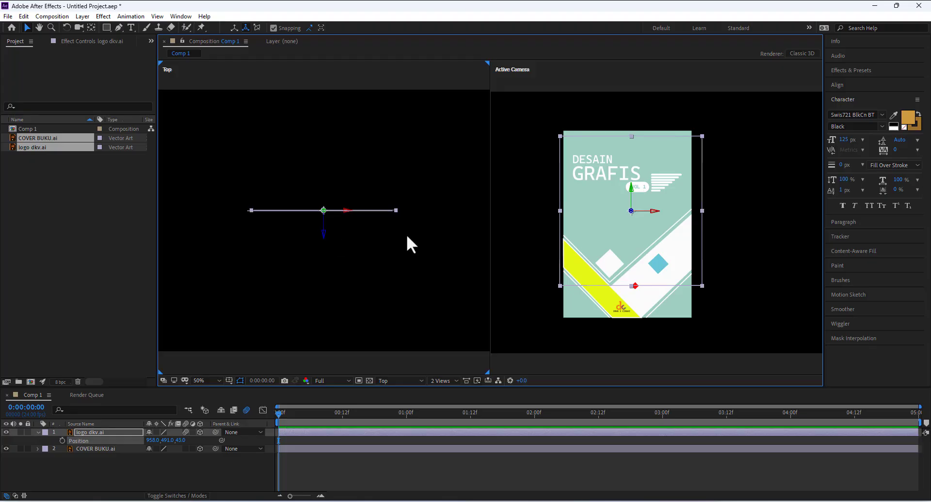
{"action": "left_click_drag", "start_coordinate": [324, 234], "coordinate": [324, 238]}
{"action": "left_click", "coordinate": [360, 265]}
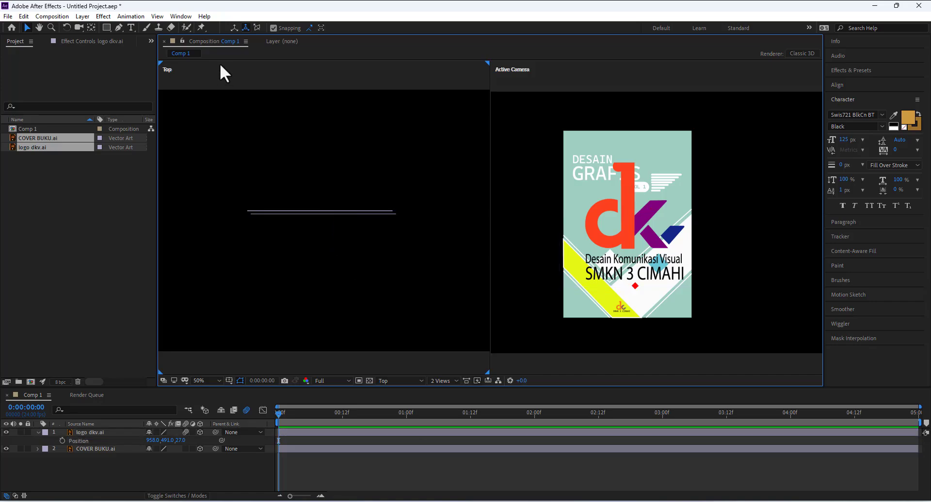
{"action": "left_click", "coordinate": [117, 475]}
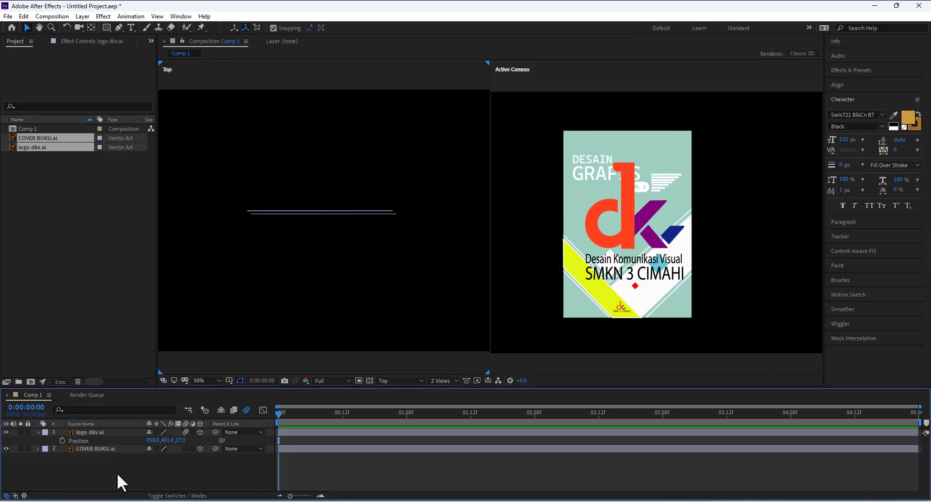
Try to rotate the logo in 3D with the Rotation tool, hiding the cover layer to see the whole logo.
{"action": "left_click", "coordinate": [67, 28]}
{"action": "mouse_move", "coordinate": [615, 200]}
{"action": "left_mouse_down"}
{"action": "mouse_move", "coordinate": [594, 192]}
{"action": "mouse_move", "coordinate": [616, 186]}
{"action": "left_mouse_up"}
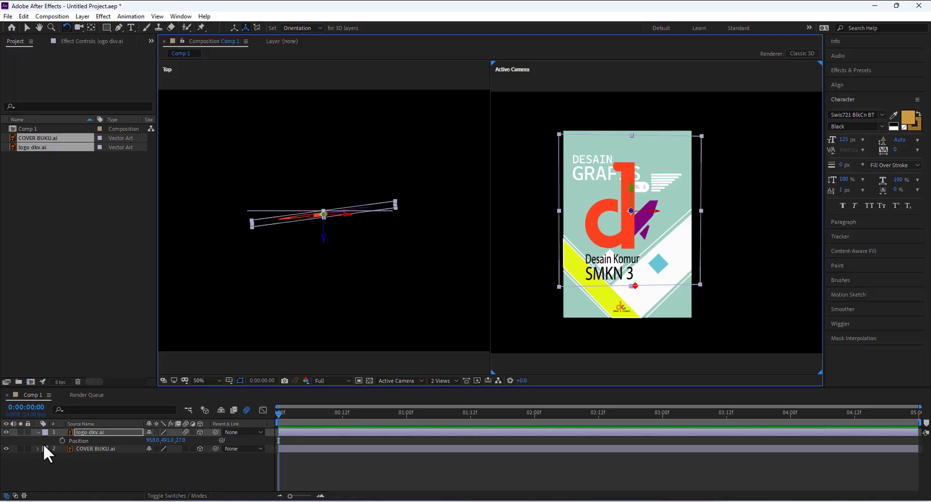
{"action": "left_click", "coordinate": [7, 449]}
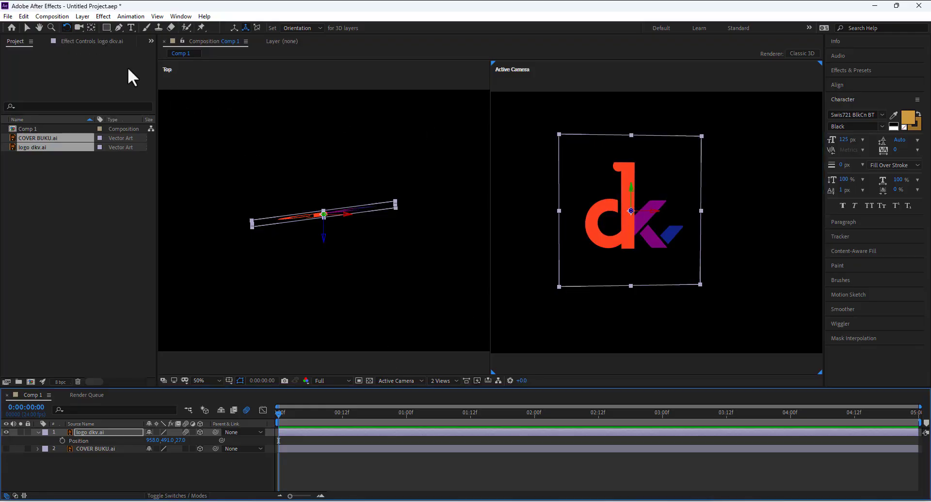
{"action": "left_click_drag", "start_coordinate": [631, 187], "coordinate": [627, 159]}
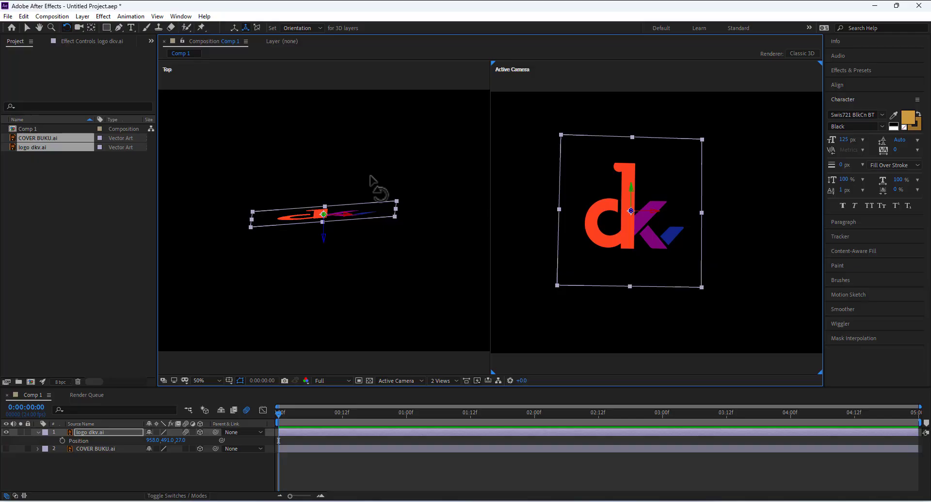
Undo the logo's rotations and the hiding of the cover layer.
{"action": "key", "text": "ctrl+z"}
{"action": "key", "text": "ctrl+z"}
{"action": "key", "text": "ctrl+z"}
{"action": "key", "text": "ctrl+z"}
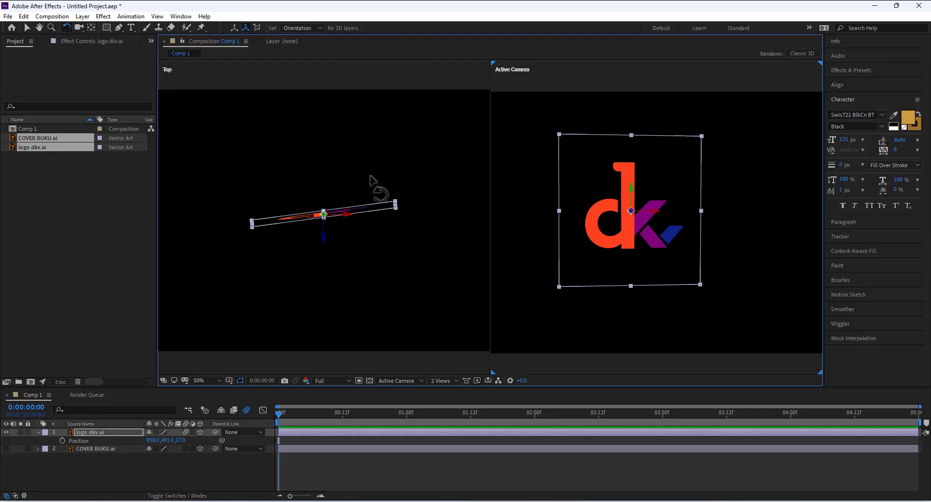
{"action": "key", "text": "ctrl+z"}
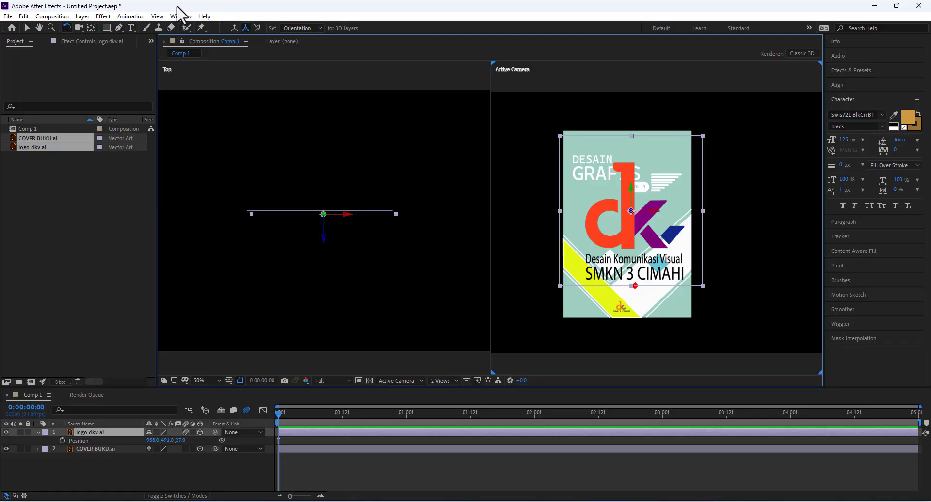
Start a new camera layer in the composition.
{"action": "left_click", "coordinate": [127, 463]}
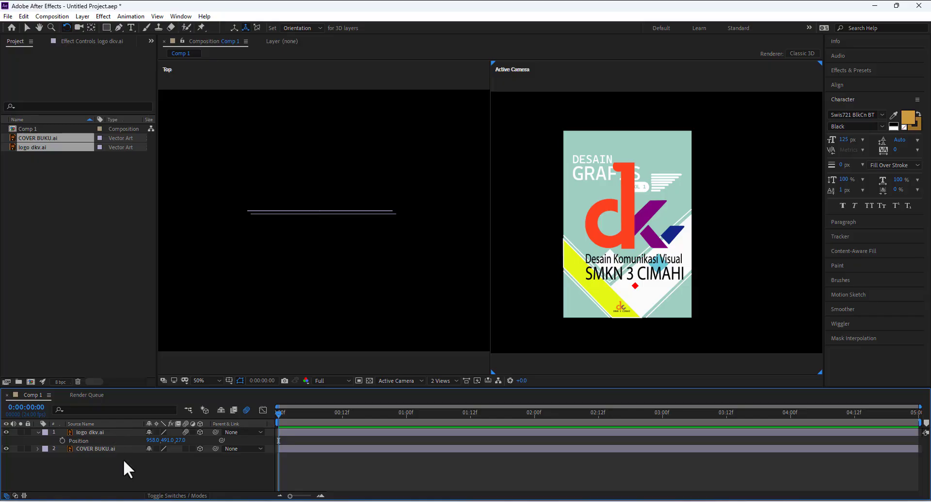
{"action": "right_click", "coordinate": [125, 473]}
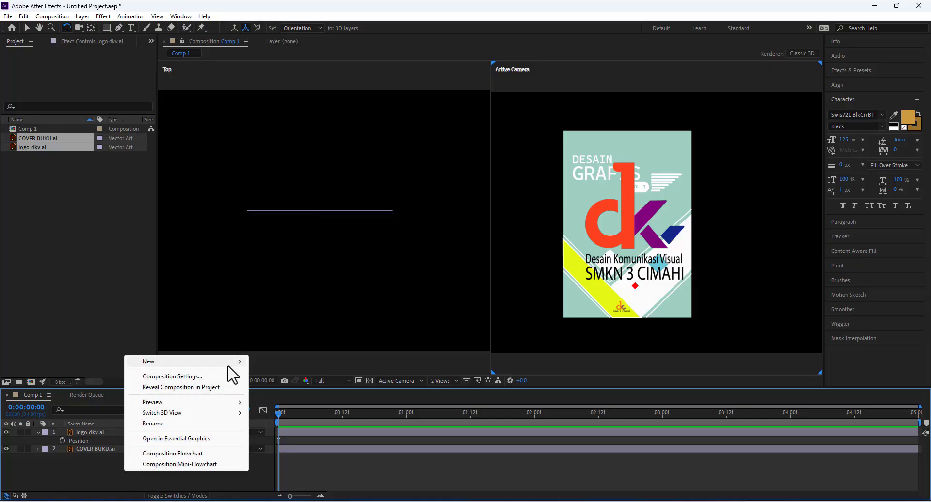
{"action": "mouse_move", "coordinate": [227, 362]}
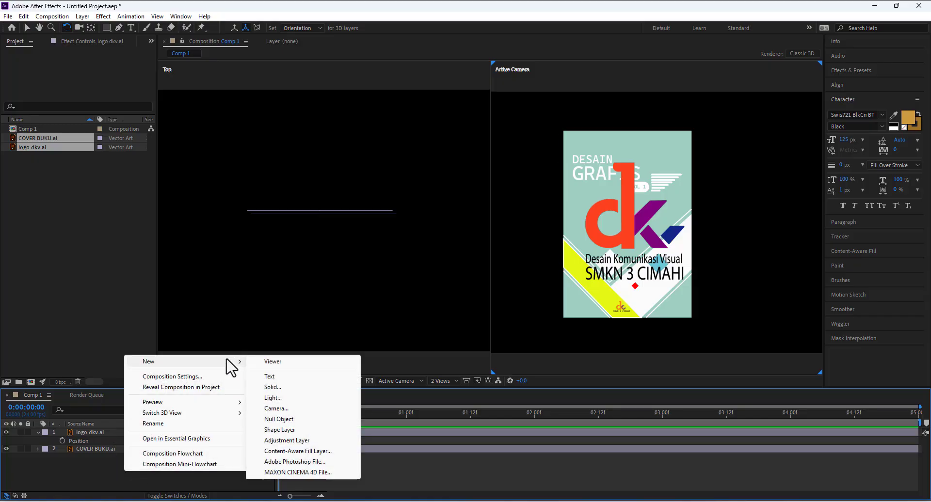
{"action": "left_click", "coordinate": [291, 409]}
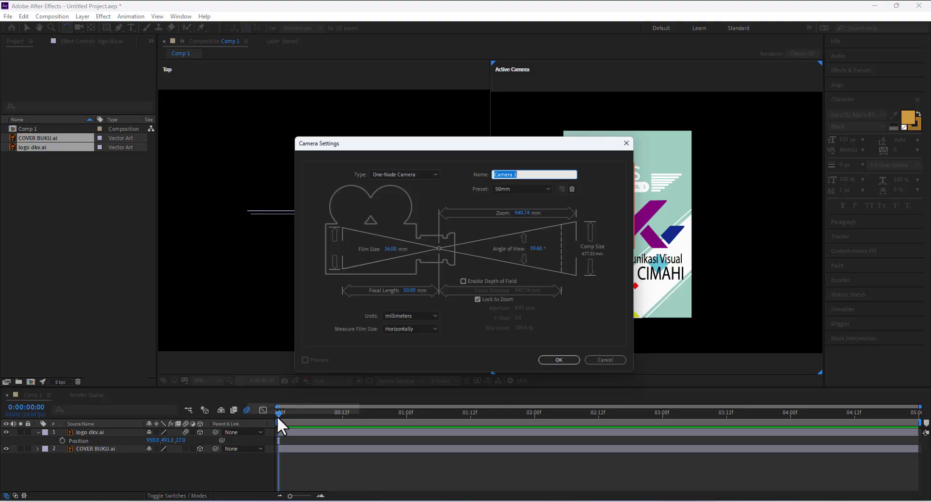
Switch the camera type to Two-Node Camera and back to One-Node Camera.
{"action": "left_click", "coordinate": [433, 175]}
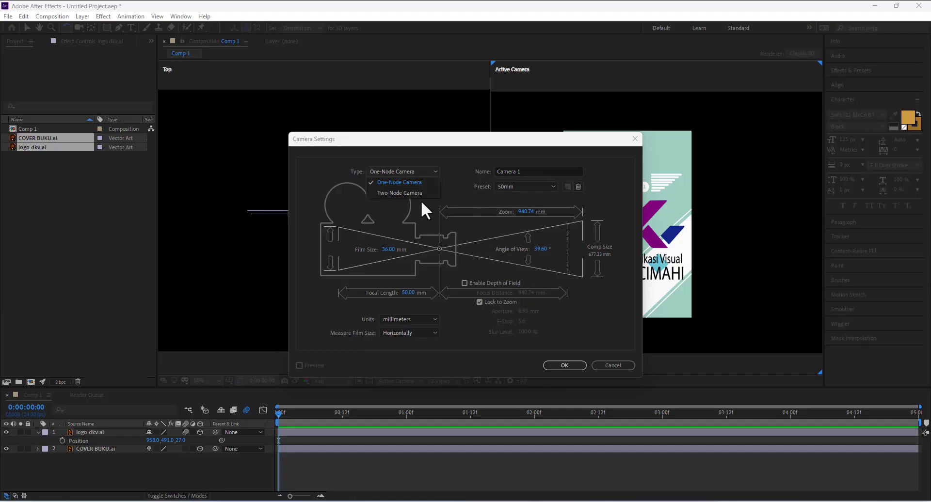
{"action": "left_click", "coordinate": [396, 193]}
{"action": "left_click", "coordinate": [399, 173]}
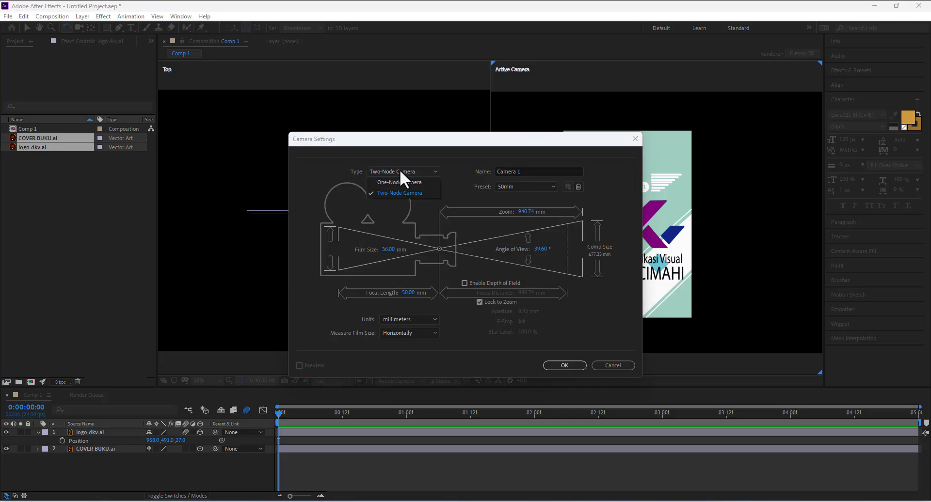
{"action": "left_click", "coordinate": [400, 183]}
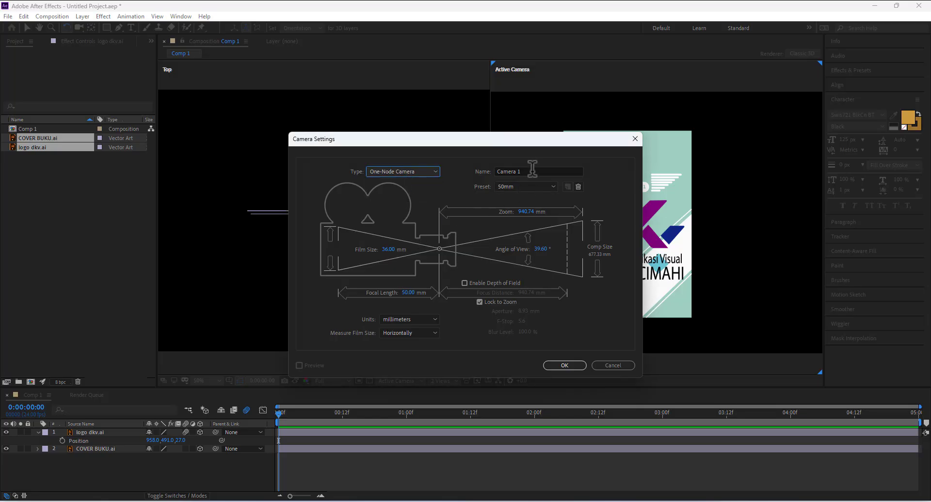
Review the camera's name, lens preset, units and film-size measurement options without changing them.
{"action": "left_click", "coordinate": [540, 170]}
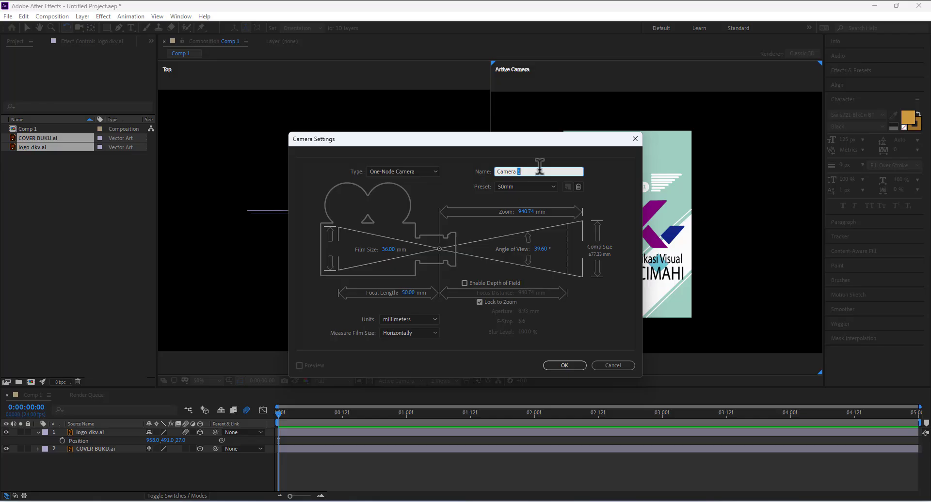
{"action": "left_click", "coordinate": [552, 189]}
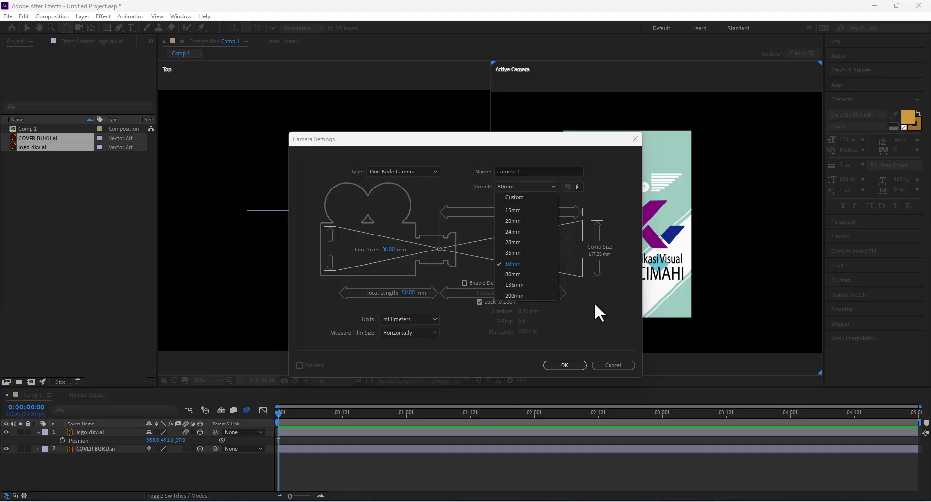
{"action": "left_click", "coordinate": [603, 324]}
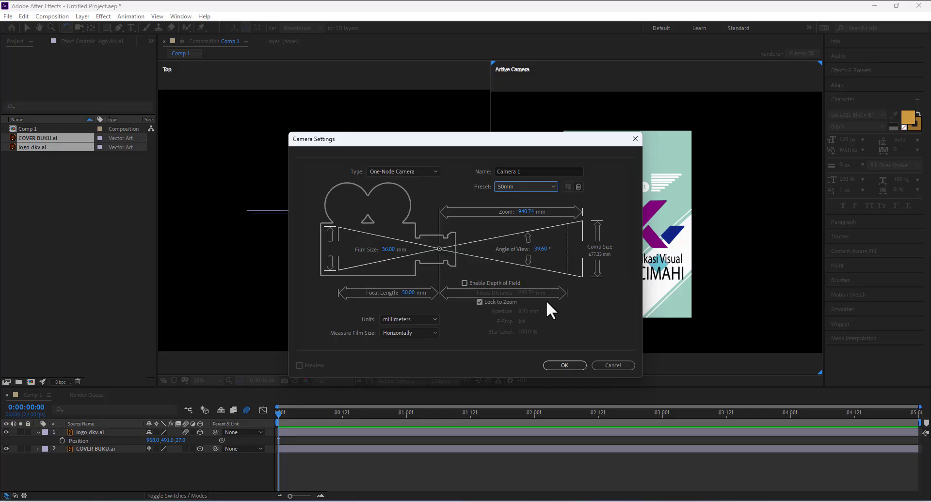
{"action": "left_click", "coordinate": [430, 322]}
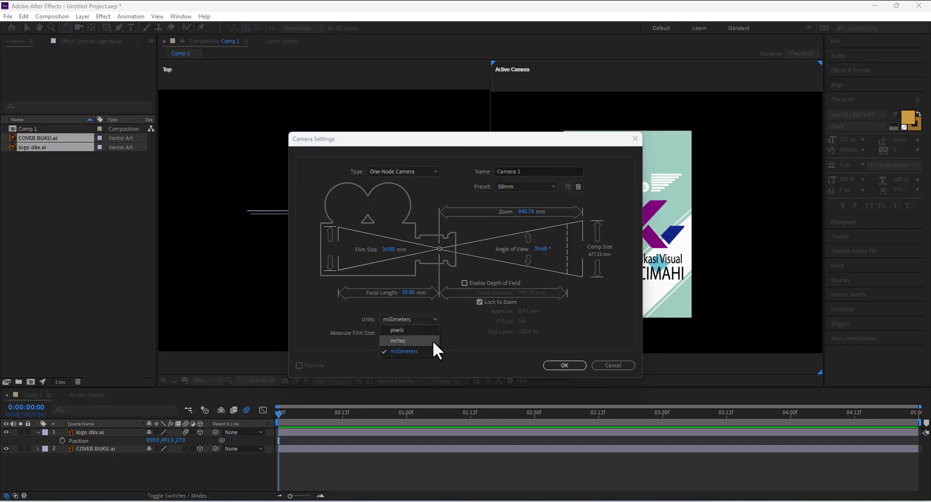
{"action": "left_click", "coordinate": [450, 340]}
{"action": "left_click", "coordinate": [435, 334]}
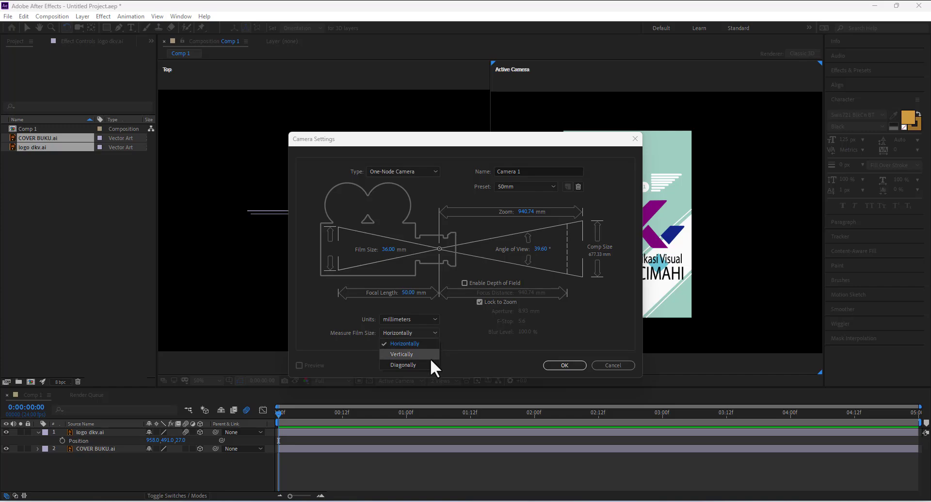
{"action": "left_click", "coordinate": [485, 328]}
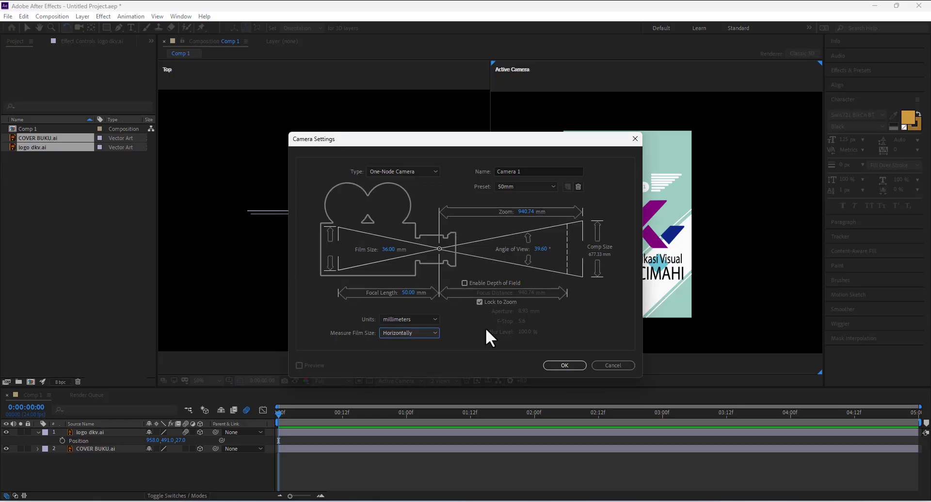
Set the camera preset to 35mm and create the camera layer.
{"action": "left_click", "coordinate": [530, 189]}
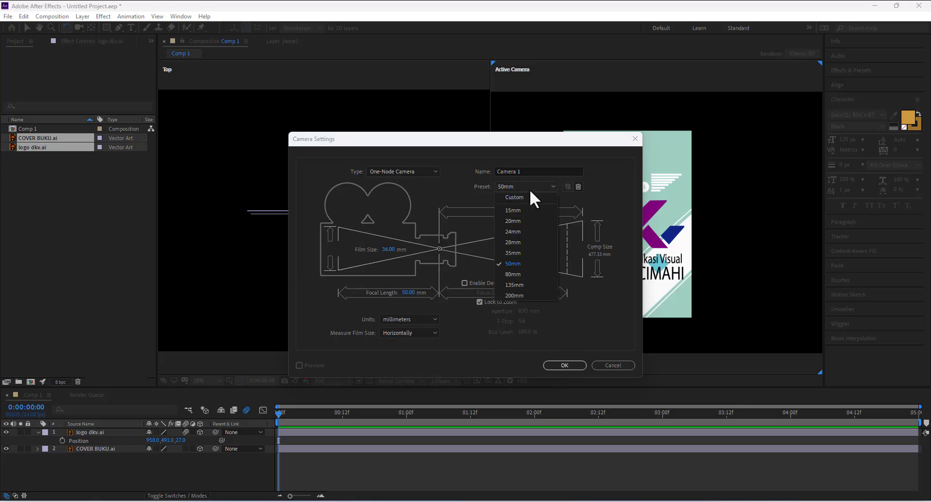
{"action": "left_click", "coordinate": [525, 254]}
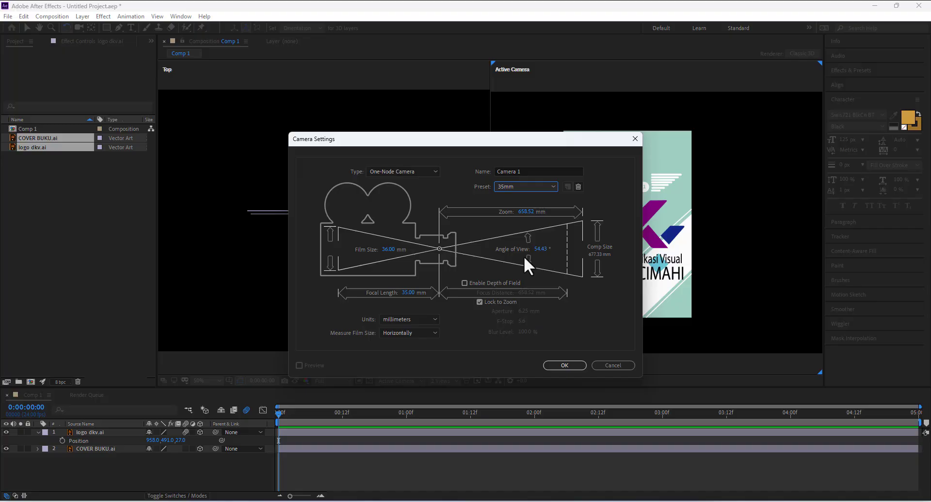
{"action": "left_click", "coordinate": [565, 365]}
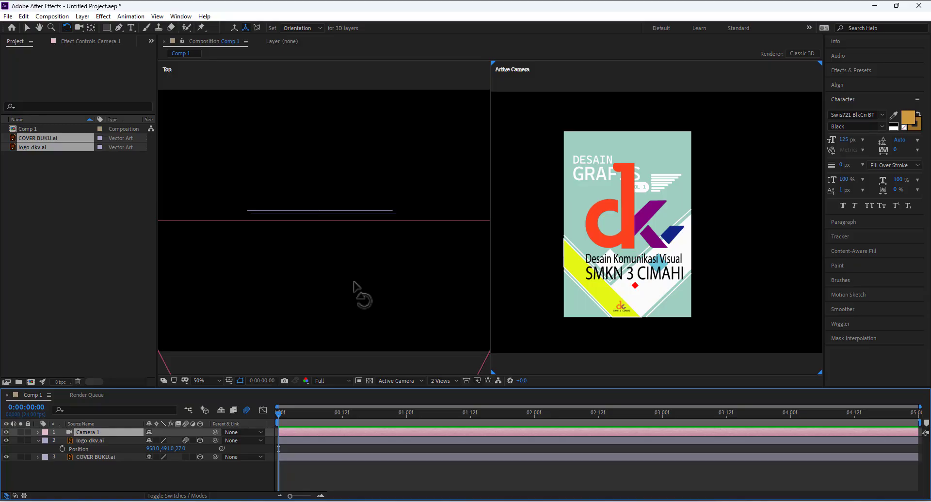
Examine the camera's placement and field of view relative to the layers in the Top view.
{"action": "scroll", "coordinate": [353, 282], "scroll_direction": "down", "scroll_amount": 5}
{"action": "scroll", "coordinate": [343, 332], "scroll_direction": "up", "scroll_amount": 2}
{"action": "scroll", "coordinate": [339, 336], "scroll_direction": "down", "scroll_amount": 2}
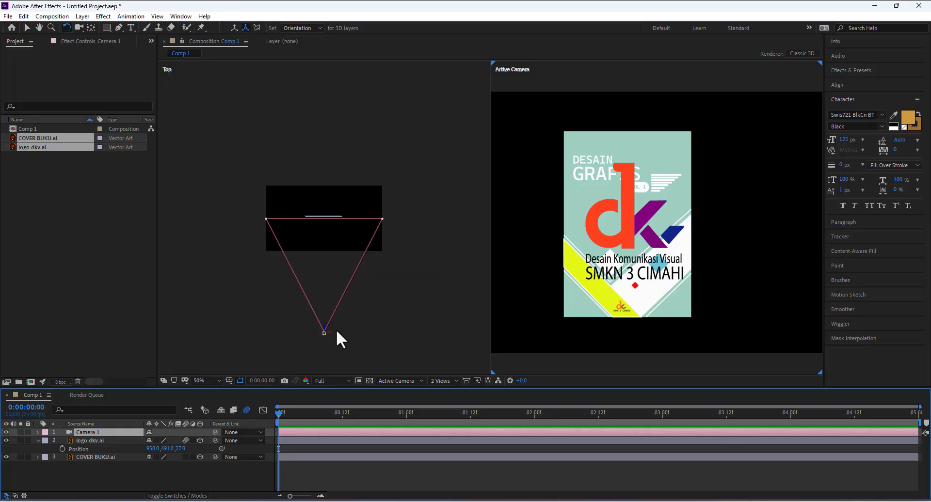
{"action": "scroll", "coordinate": [335, 342], "scroll_direction": "up", "scroll_amount": 4}
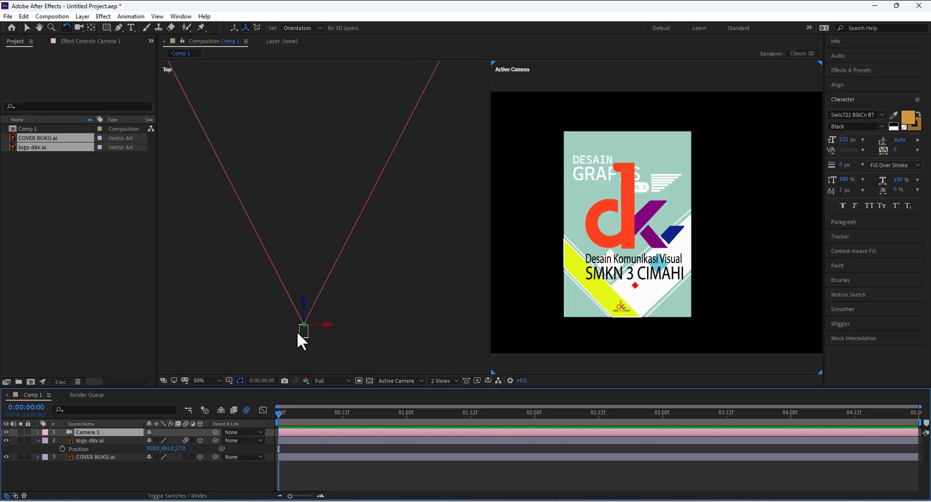
{"action": "scroll", "coordinate": [301, 341], "scroll_direction": "down", "scroll_amount": 3}
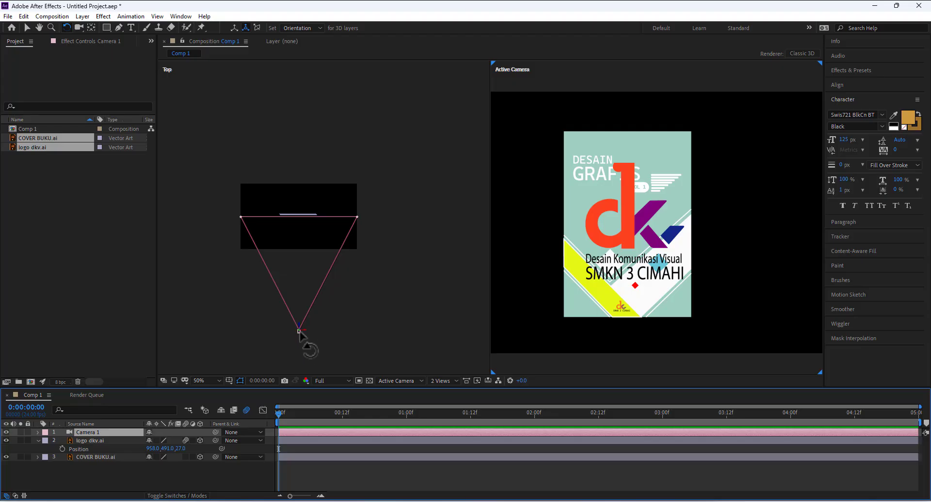
{"action": "scroll", "coordinate": [299, 329], "scroll_direction": "up", "scroll_amount": 4}
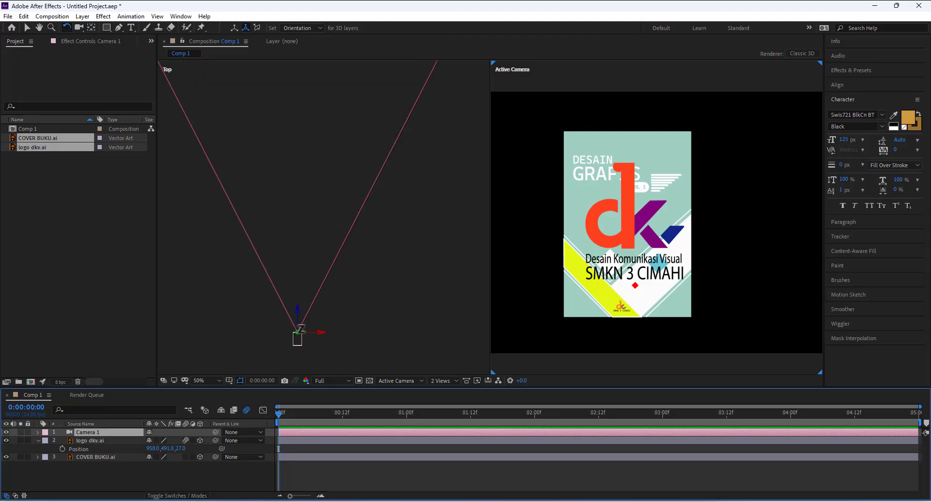
{"action": "scroll", "coordinate": [301, 329], "scroll_direction": "down", "scroll_amount": 2}
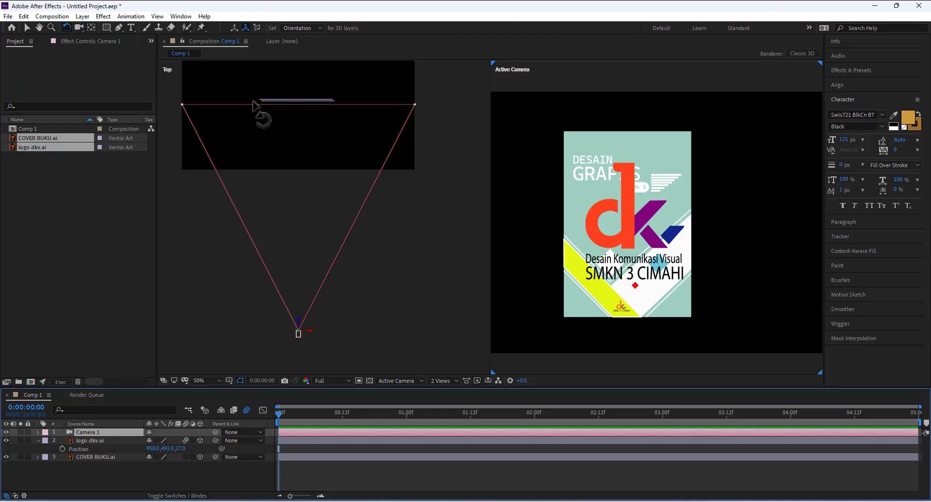
Change the Top view to Left and select Camera 1 there.
{"action": "left_click", "coordinate": [179, 92]}
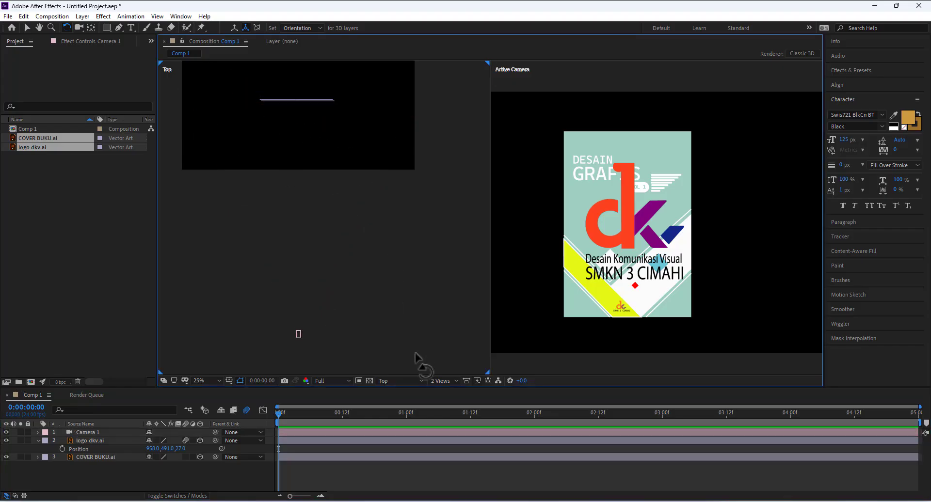
{"action": "left_click", "coordinate": [421, 381]}
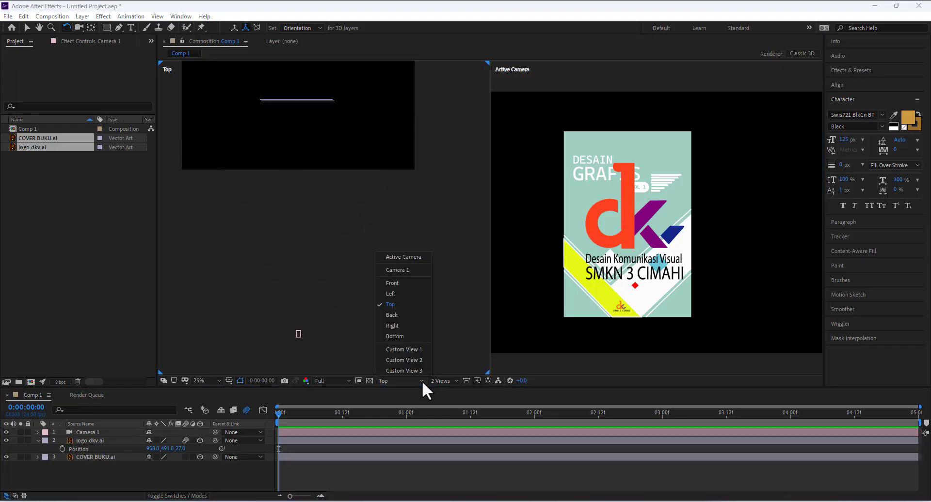
{"action": "left_click", "coordinate": [417, 295]}
{"action": "scroll", "coordinate": [344, 249], "scroll_direction": "down", "scroll_amount": 2}
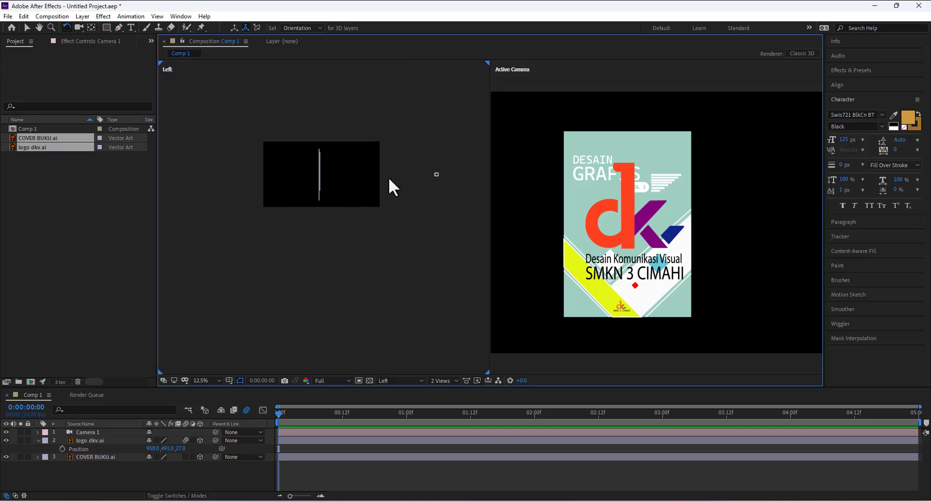
{"action": "left_click", "coordinate": [435, 182]}
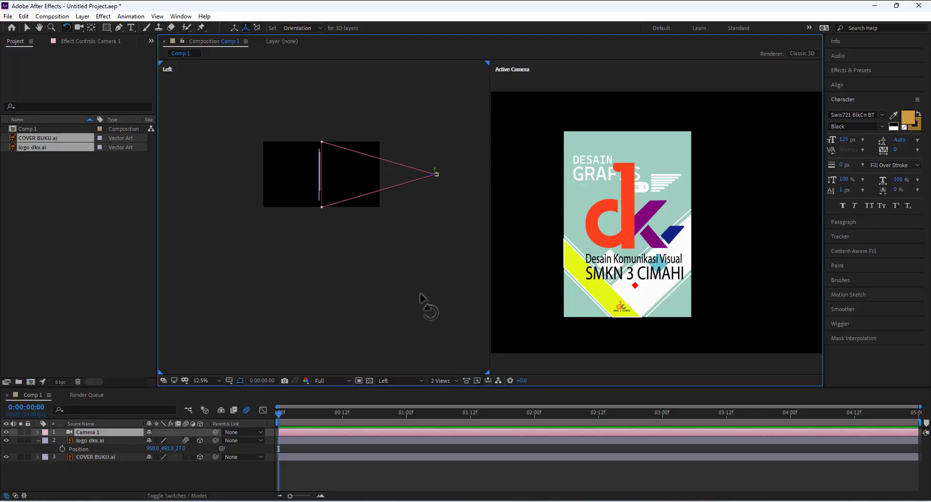
Move Camera 1 slightly up and toward the layers in the Left view, to Y about 520 and Z about -1779.
{"action": "scroll", "coordinate": [386, 216], "scroll_direction": "up", "scroll_amount": 2}
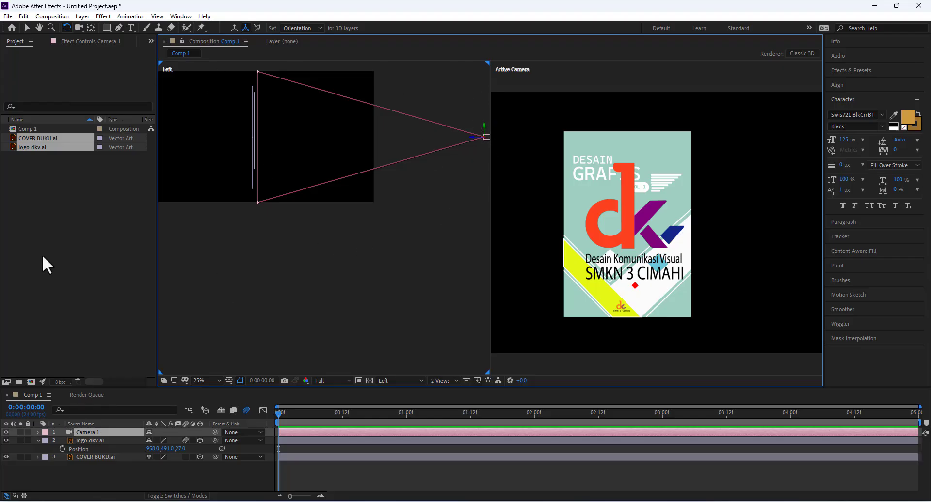
{"action": "left_click", "coordinate": [29, 27]}
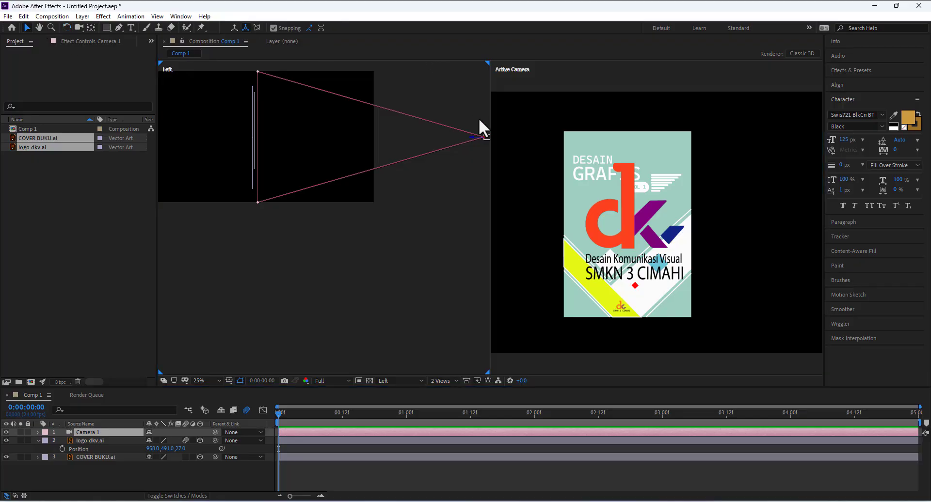
{"action": "left_click_drag", "start_coordinate": [486, 136], "coordinate": [459, 125]}
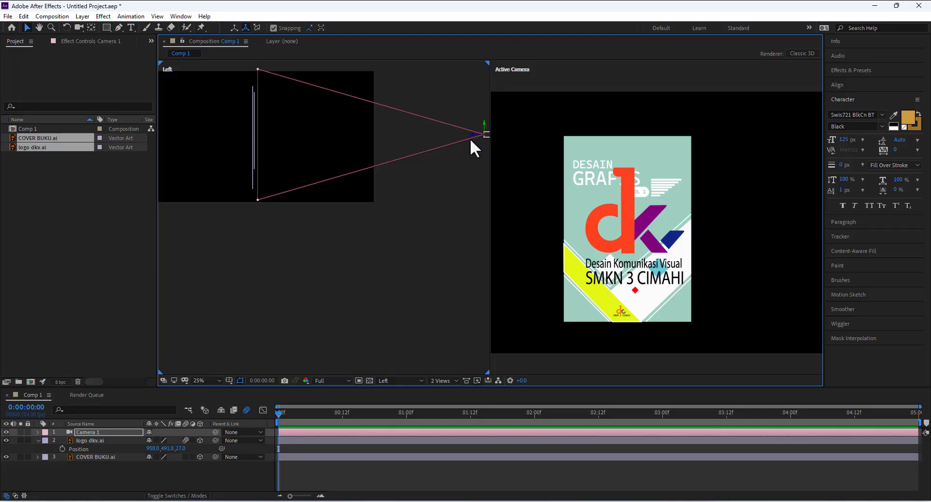
{"action": "left_click", "coordinate": [468, 135]}
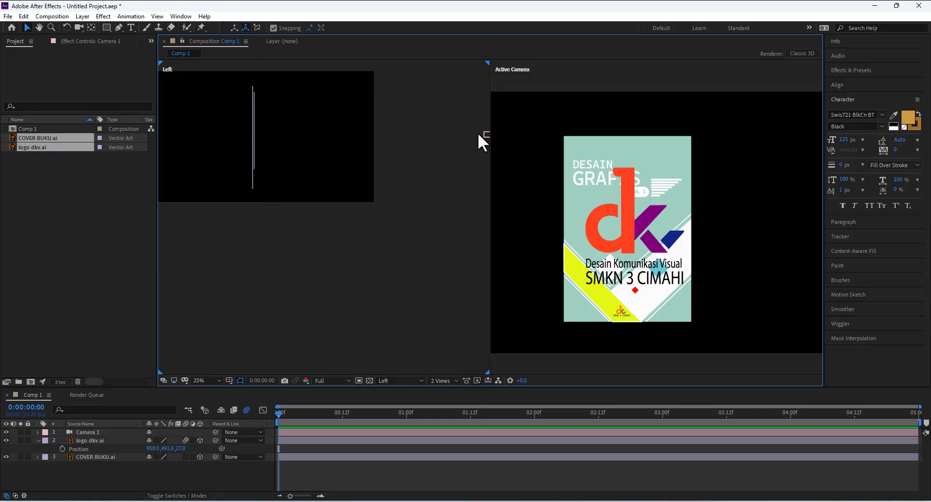
{"action": "left_click", "coordinate": [484, 134]}
{"action": "left_click_drag", "start_coordinate": [472, 136], "coordinate": [450, 143]}
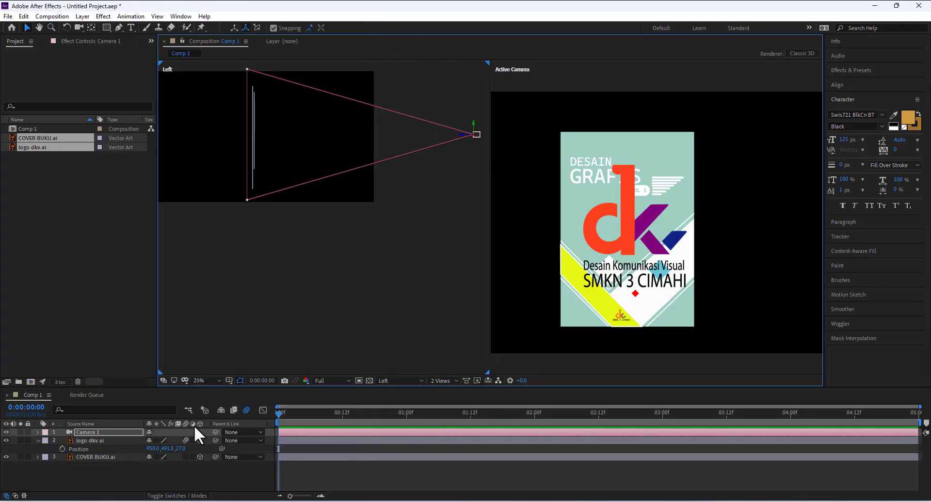
Expand Camera 1's Transform properties and set its Z Position to about -1467.7, closer to the artwork.
{"action": "left_click", "coordinate": [200, 440]}
{"action": "left_click", "coordinate": [37, 432]}
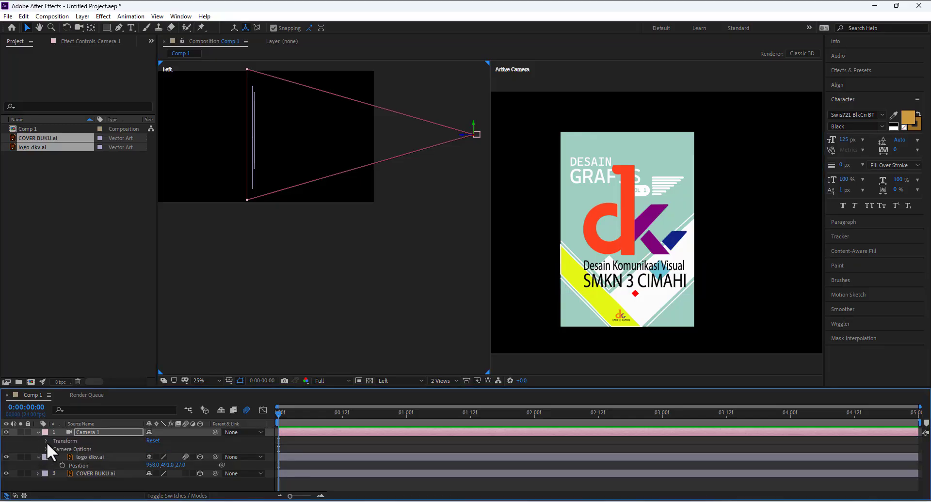
{"action": "left_click", "coordinate": [46, 441]}
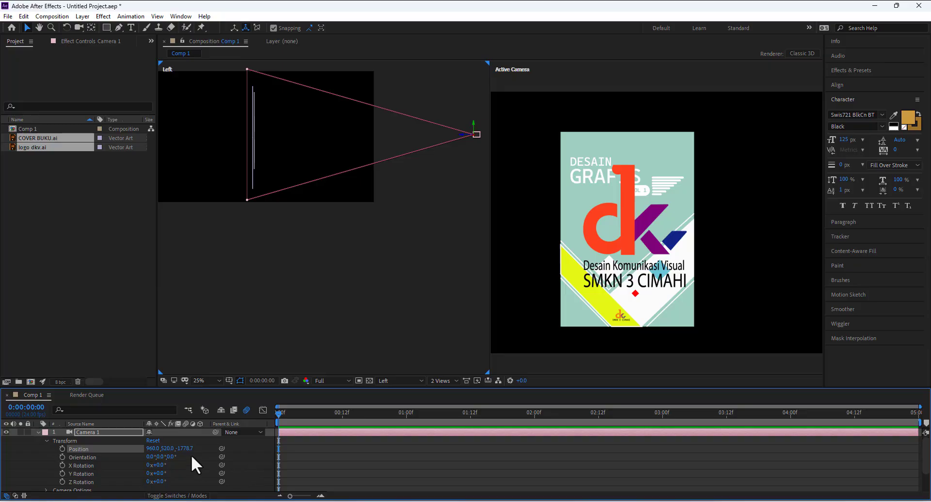
{"action": "left_click_drag", "start_coordinate": [189, 456], "coordinate": [347, 489]}
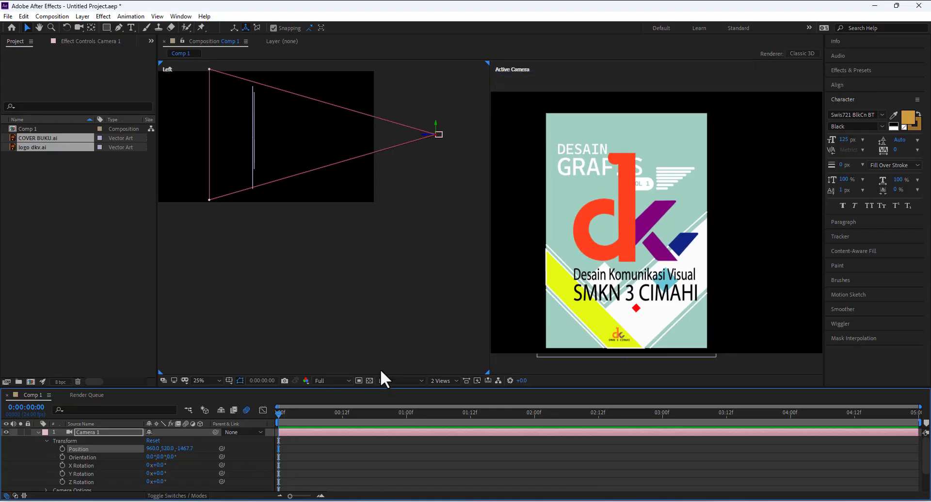
{"action": "left_click", "coordinate": [347, 251]}
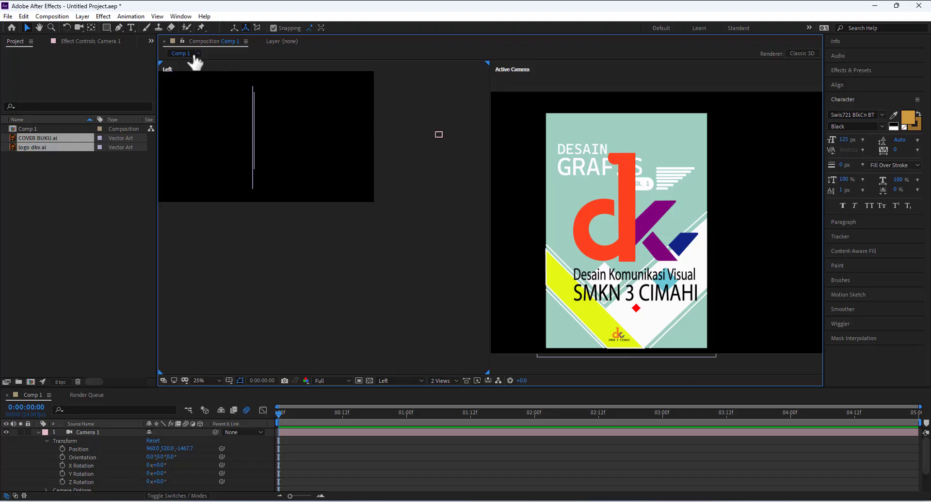
Change the Left view to Front.
{"action": "left_click", "coordinate": [404, 380]}
{"action": "left_click", "coordinate": [405, 287]}
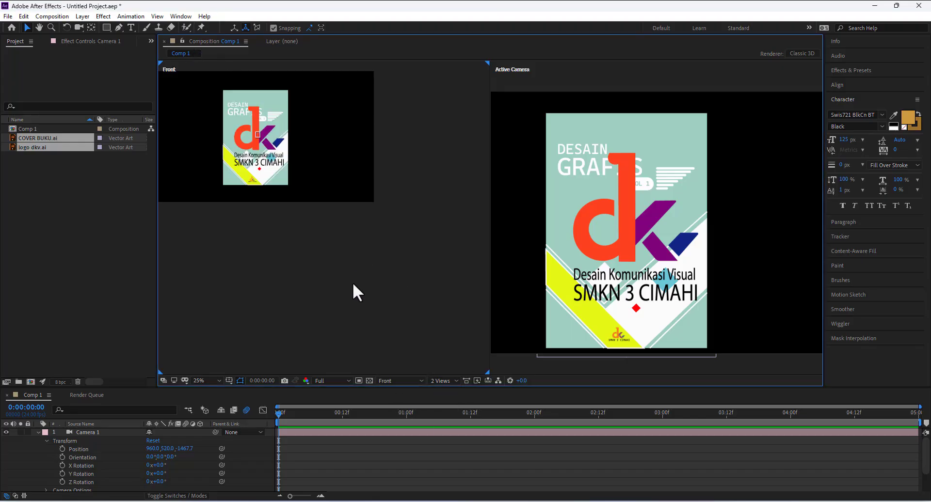
{"action": "scroll", "coordinate": [353, 283], "scroll_direction": "down", "scroll_amount": 4}
{"action": "scroll", "coordinate": [349, 245], "scroll_direction": "up", "scroll_amount": 2}
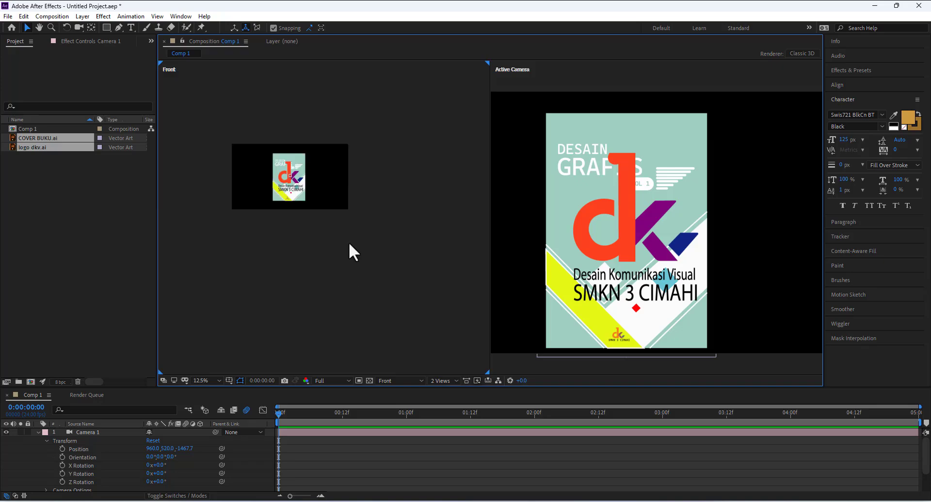
Change the Front view to Top.
{"action": "left_click", "coordinate": [383, 381]}
{"action": "left_click", "coordinate": [398, 304]}
{"action": "scroll", "coordinate": [292, 252], "scroll_direction": "down", "scroll_amount": 2}
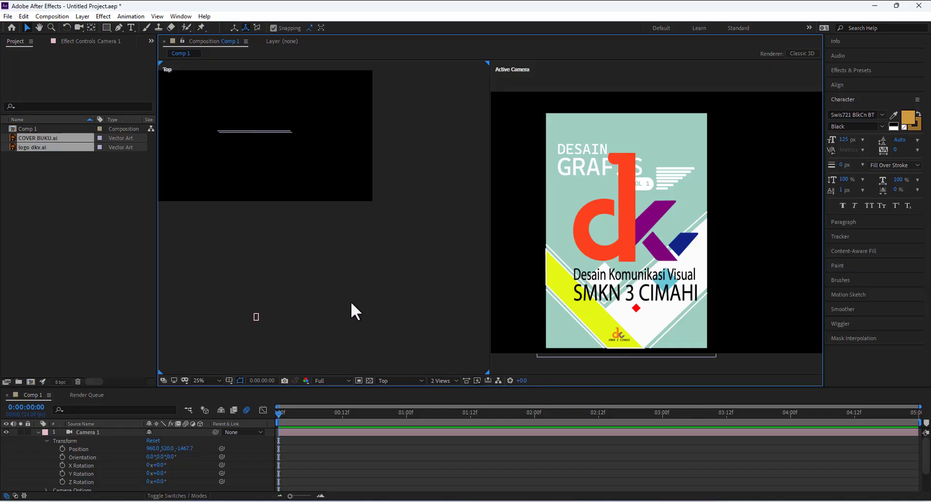
{"action": "scroll", "coordinate": [279, 306], "scroll_direction": "down", "scroll_amount": 3}
{"action": "scroll", "coordinate": [229, 243], "scroll_direction": "up", "scroll_amount": 3}
Make the Active Camera view active, switch the layout to 1 View, and return to 2 Views - Horizontal.
{"action": "left_click", "coordinate": [456, 381]}
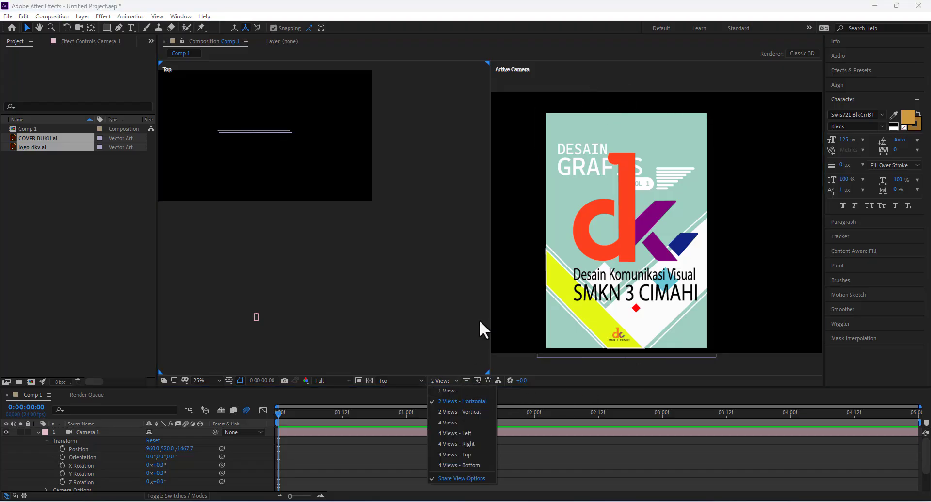
{"action": "left_click", "coordinate": [467, 283]}
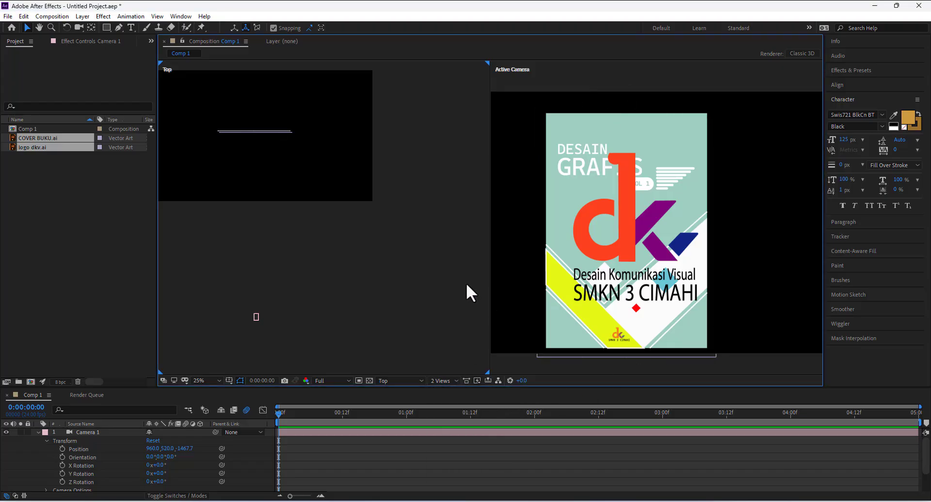
{"action": "left_click", "coordinate": [496, 65]}
{"action": "left_click", "coordinate": [445, 380]}
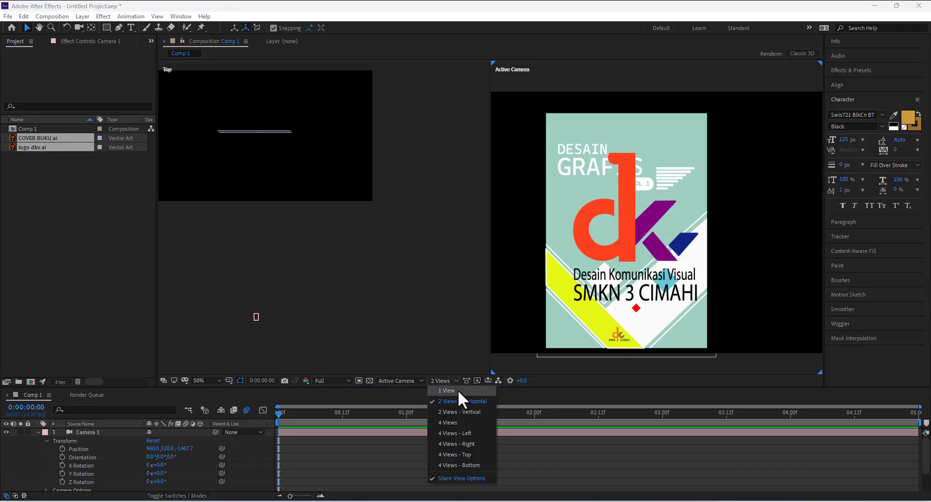
{"action": "left_click", "coordinate": [457, 391]}
{"action": "left_click", "coordinate": [446, 380]}
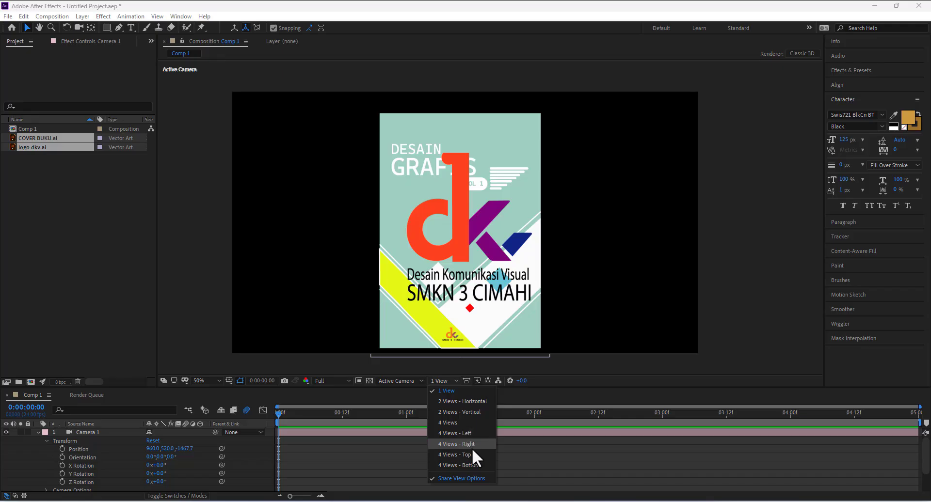
{"action": "left_click", "coordinate": [473, 403]}
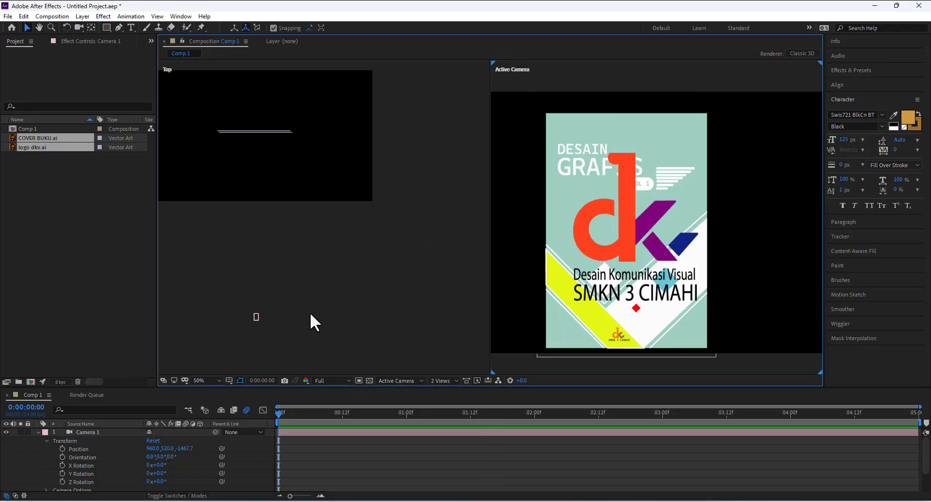
Set Camera 1's Position to about 835, 496, -1311.7, keeping the camera in sight in the Top view.
{"action": "key", "text": "h"}
{"action": "left_click_drag", "start_coordinate": [326, 298], "coordinate": [434, 327]}
{"action": "key", "text": "v"}
{"action": "left_click_drag", "start_coordinate": [185, 448], "coordinate": [377, 449]}
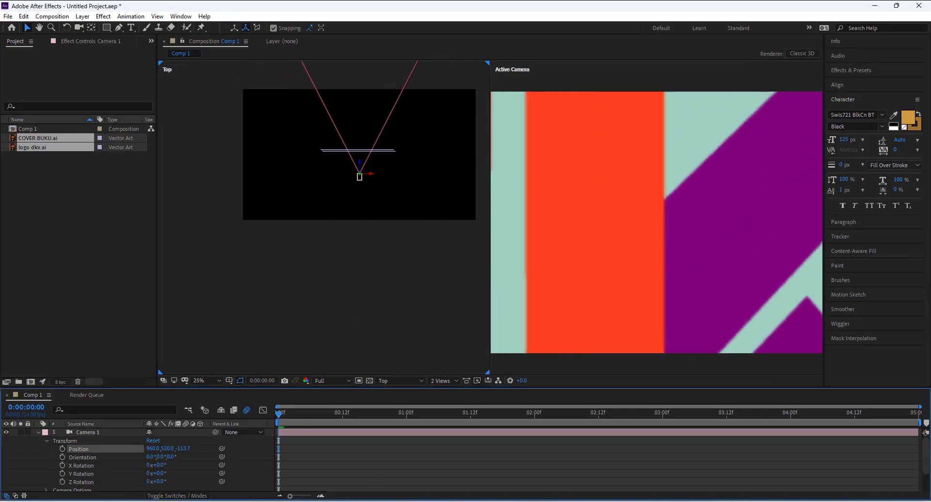
{"action": "left_click_drag", "start_coordinate": [829, 487], "coordinate": [253, 440]}
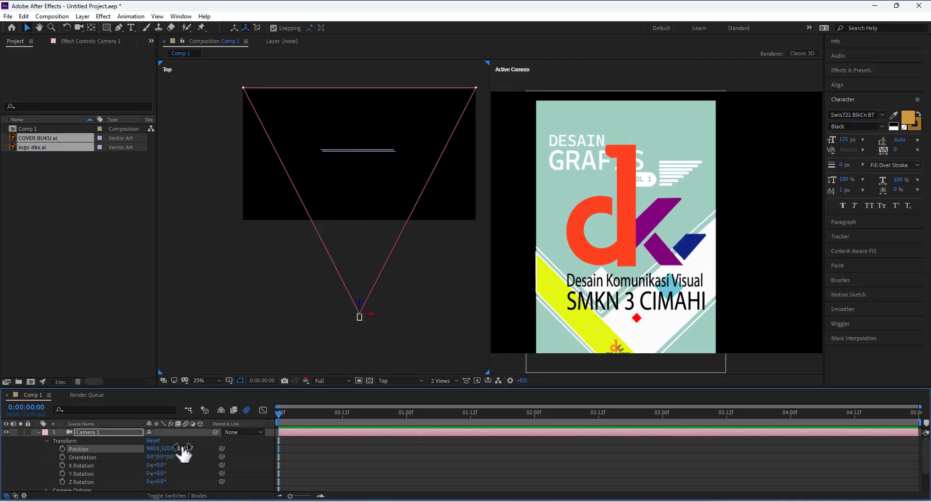
{"action": "left_click_drag", "start_coordinate": [166, 449], "coordinate": [146, 460]}
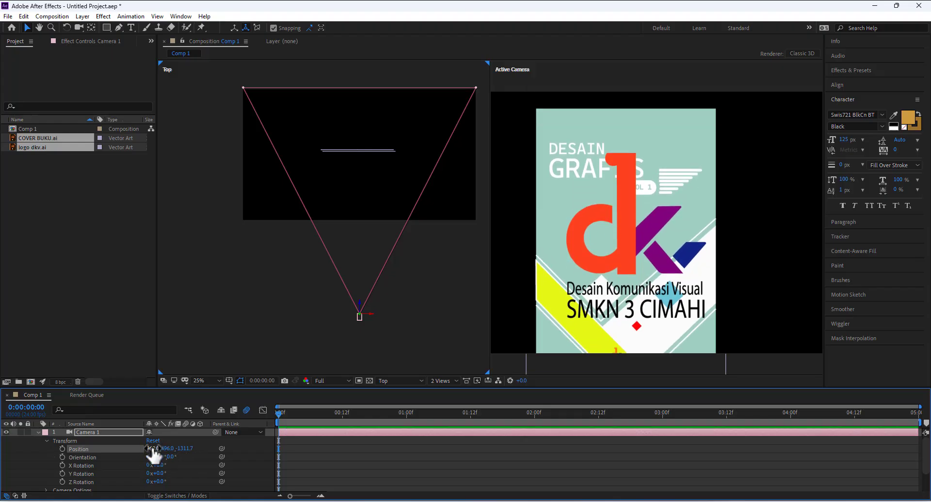
{"action": "left_click_drag", "start_coordinate": [152, 449], "coordinate": [100, 457]}
Expand Camera 1's Camera Options and set the Zoom to about 2056.7 pixels.
{"action": "scroll", "coordinate": [101, 457], "scroll_direction": "down", "scroll_amount": 3}
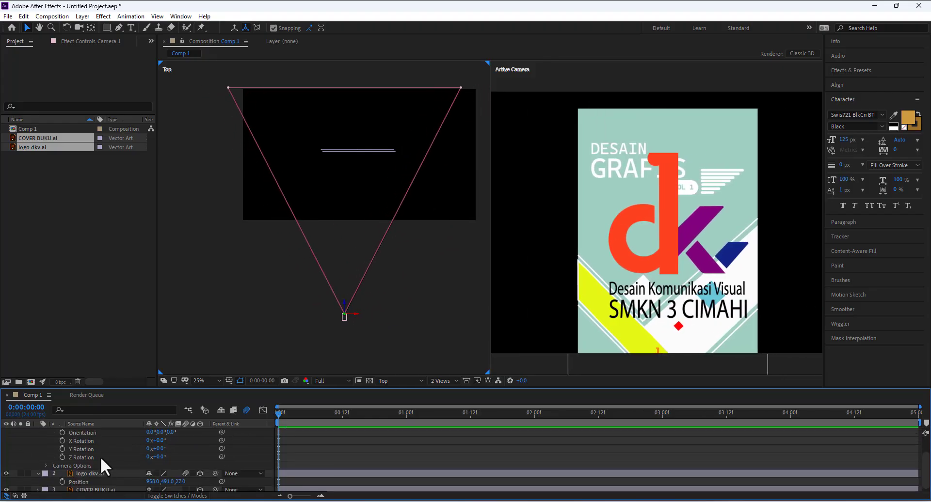
{"action": "left_click", "coordinate": [45, 462]}
{"action": "scroll", "coordinate": [90, 461], "scroll_direction": "down", "scroll_amount": 2}
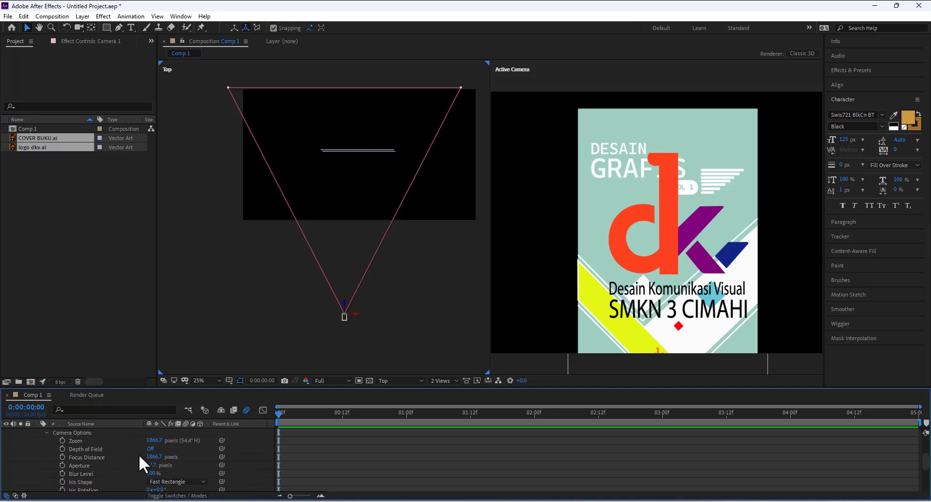
{"action": "left_click_drag", "start_coordinate": [154, 440], "coordinate": [249, 444]}
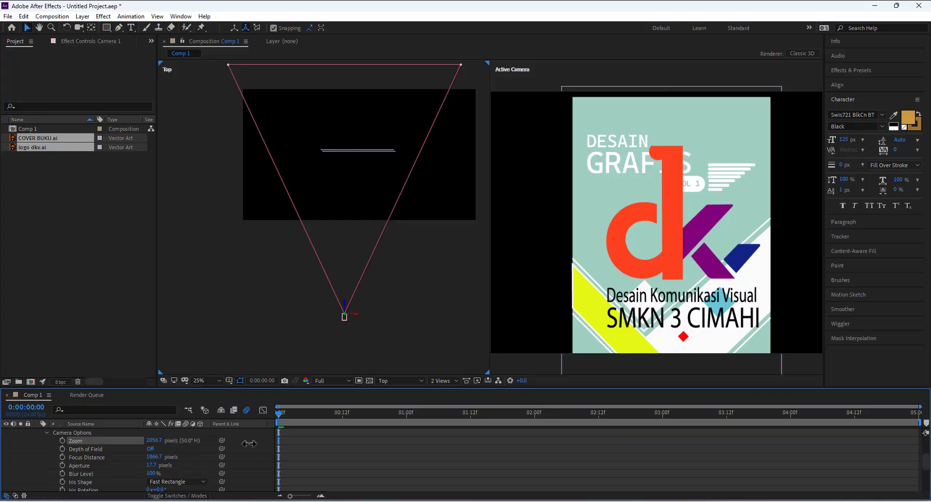
Turn on Camera 1's Depth of Field and set the Focus Distance to about 1247.7 pixels.
{"action": "left_click", "coordinate": [150, 449]}
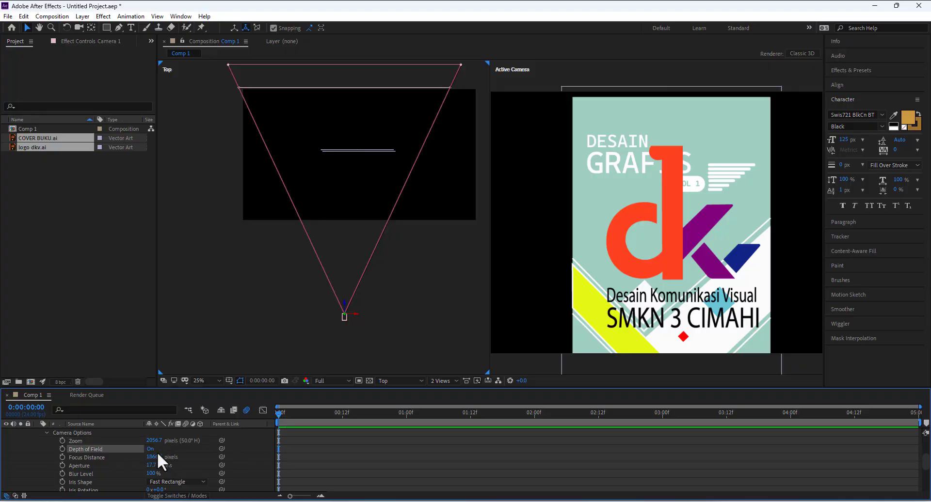
{"action": "left_click_drag", "start_coordinate": [151, 458], "coordinate": [122, 458]}
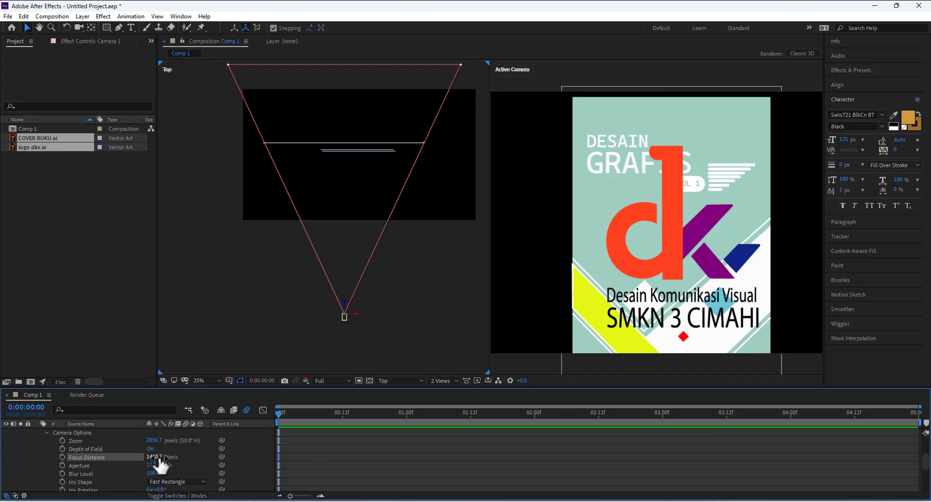
{"action": "mouse_move", "coordinate": [160, 458]}
{"action": "left_mouse_down"}
{"action": "mouse_move", "coordinate": [143, 458]}
{"action": "mouse_move", "coordinate": [165, 458]}
{"action": "mouse_move", "coordinate": [155, 458]}
{"action": "left_mouse_up"}
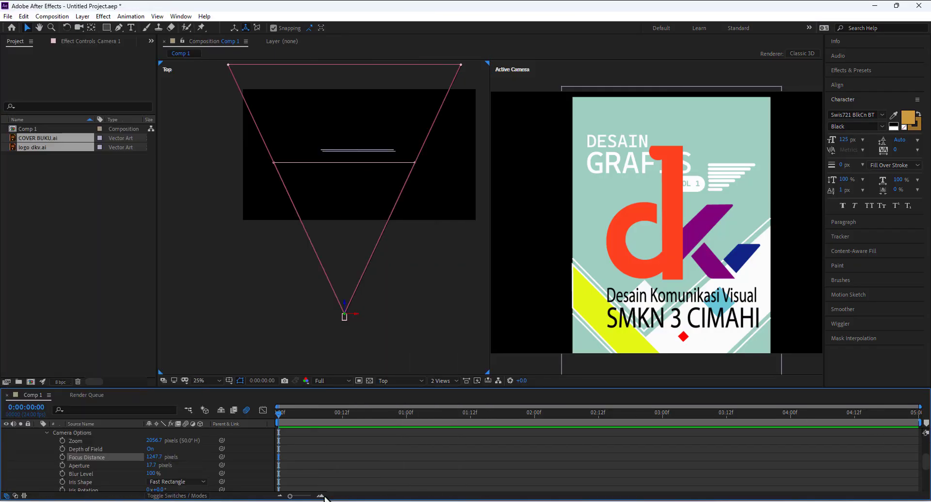
Set Camera 1's Aperture to about 20.7 pixels and look through the remaining iris options.
{"action": "left_click_drag", "start_coordinate": [154, 467], "coordinate": [190, 467]}
{"action": "scroll", "coordinate": [211, 467], "scroll_direction": "down", "scroll_amount": 1}
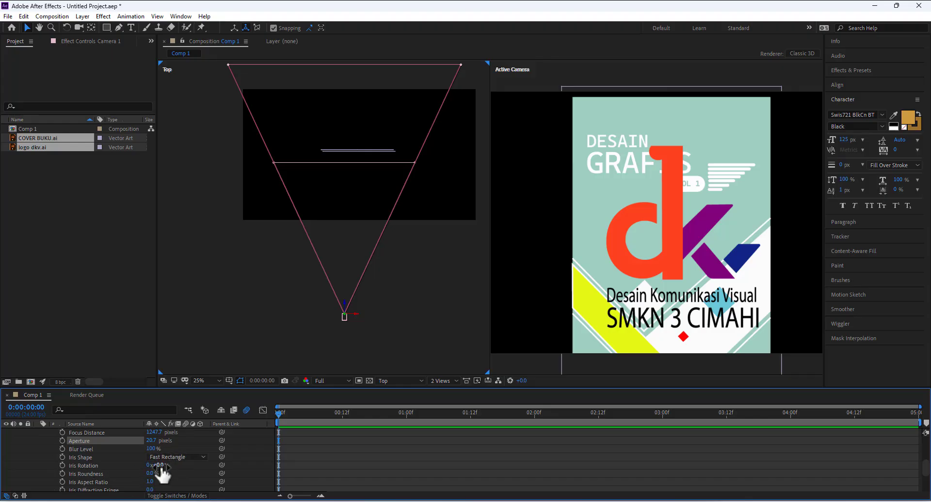
{"action": "scroll", "coordinate": [165, 470], "scroll_direction": "down", "scroll_amount": 2}
{"action": "scroll", "coordinate": [209, 453], "scroll_direction": "up", "scroll_amount": 5}
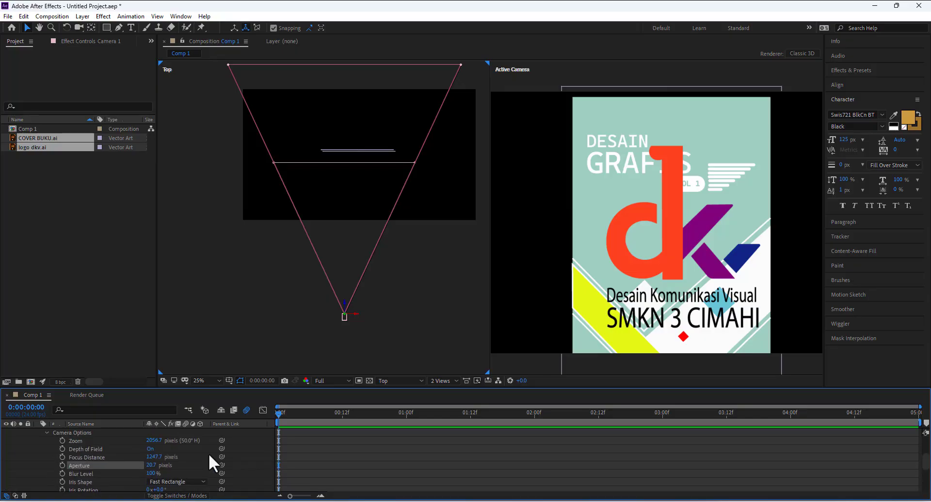
Collapse Camera 1's properties and select the logo dkv.ai layer.
{"action": "left_click", "coordinate": [415, 330]}
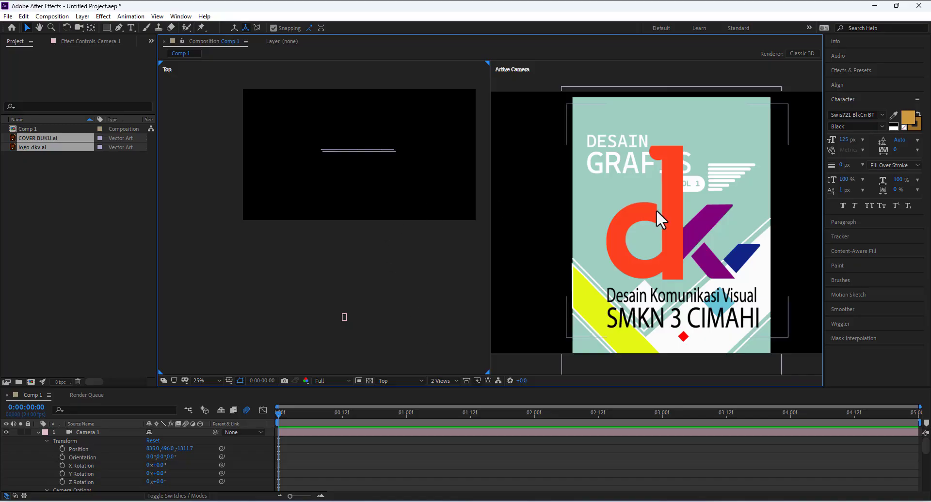
{"action": "left_click", "coordinate": [38, 432]}
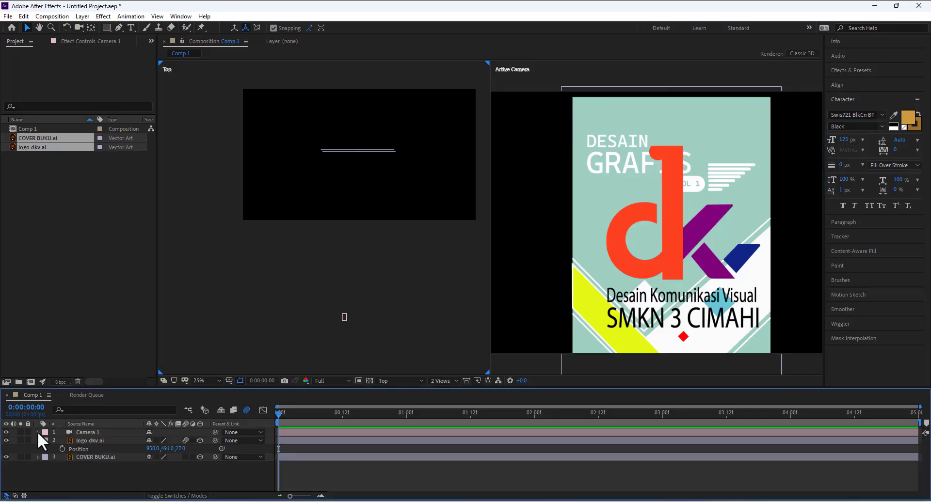
{"action": "left_click", "coordinate": [103, 442]}
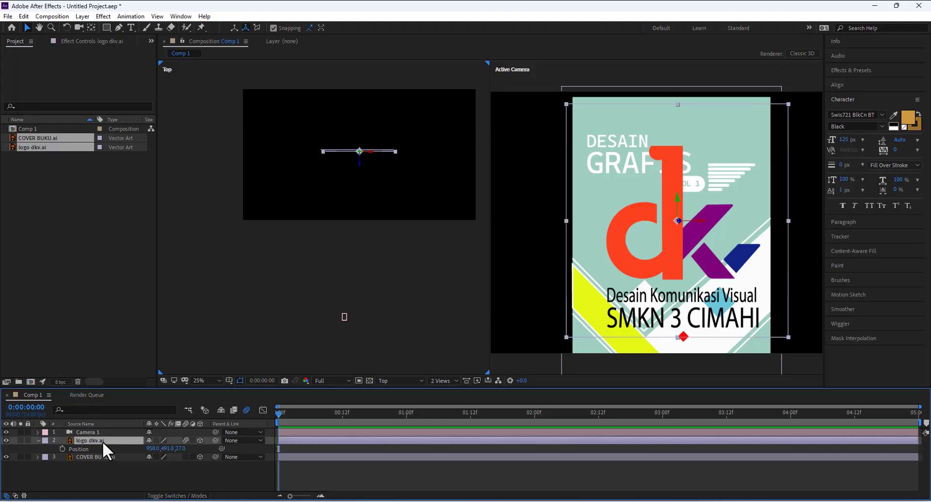